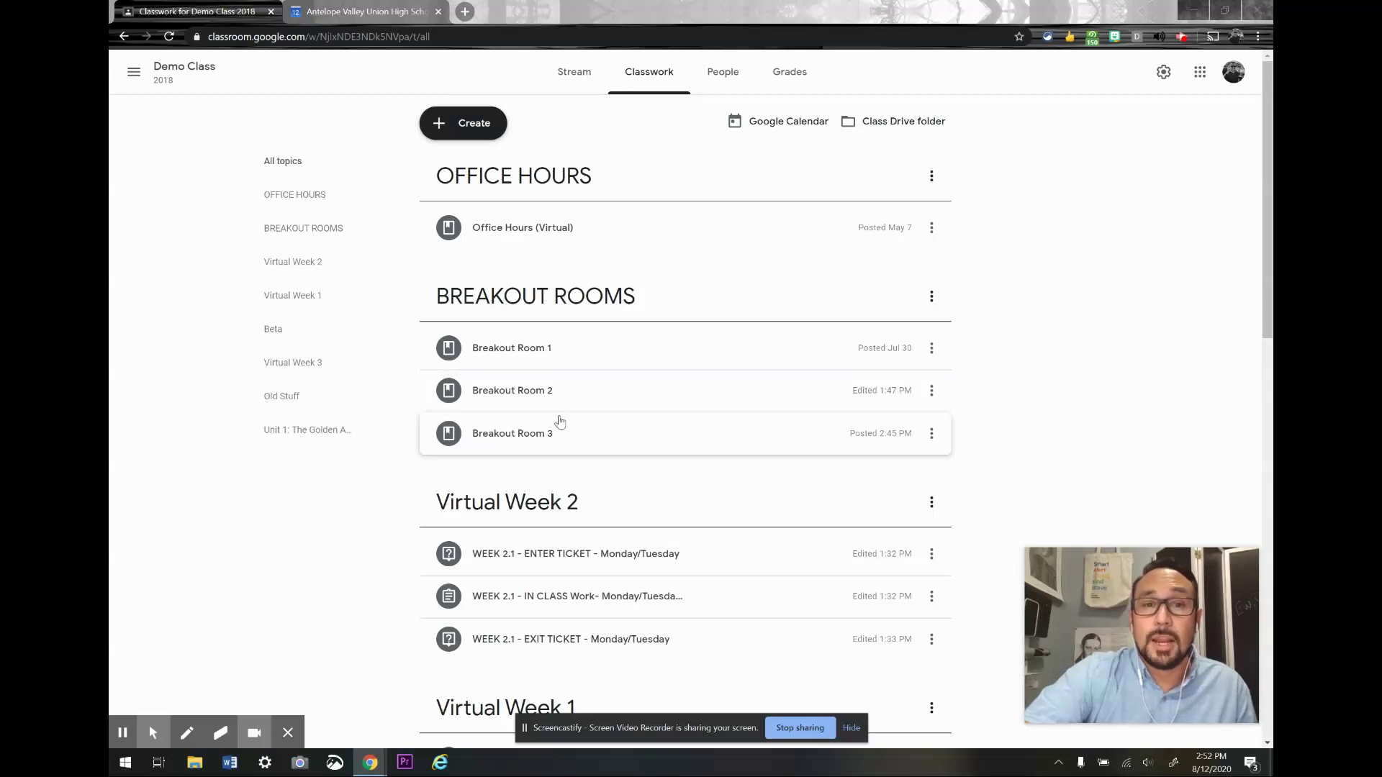
Check the list of three students assigned to Breakout Room 1, then collapse its details
left_click(581, 354)
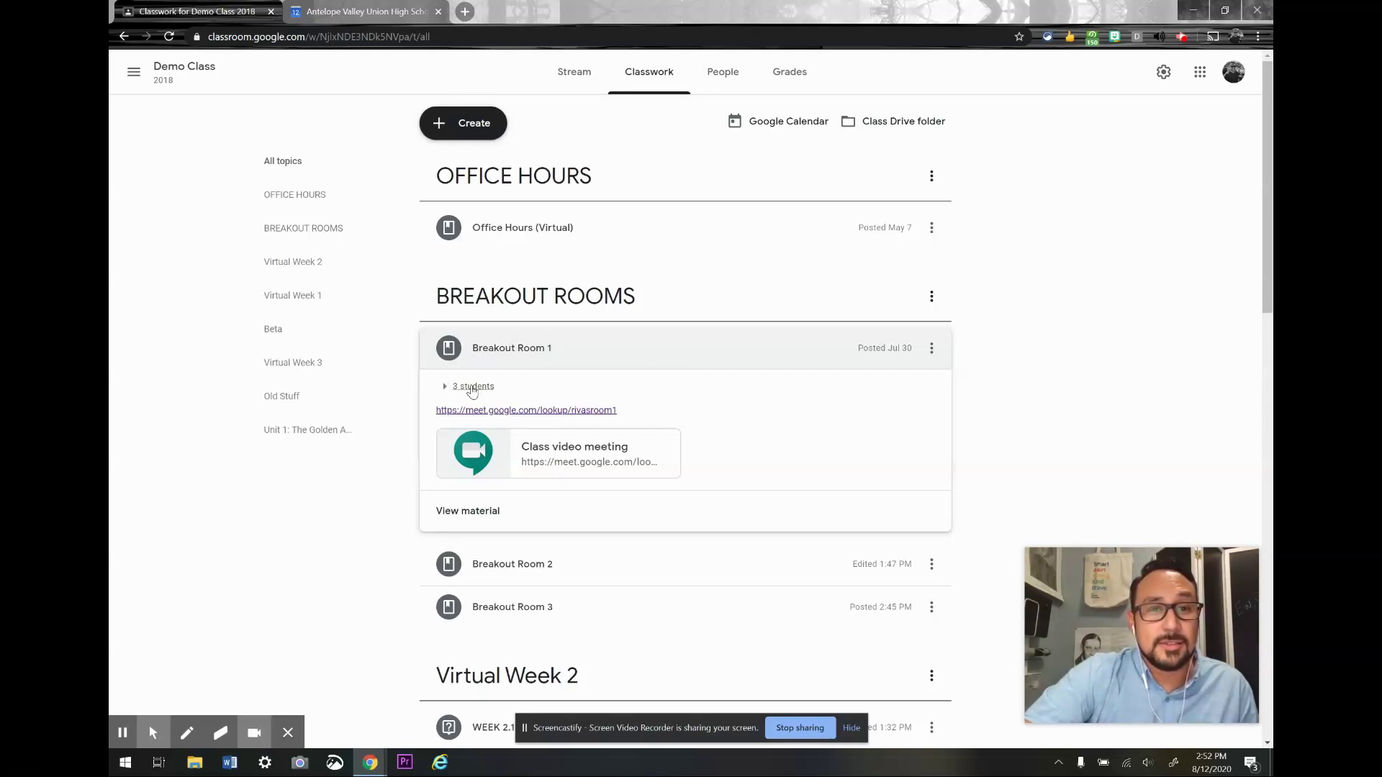
left_click(472, 388)
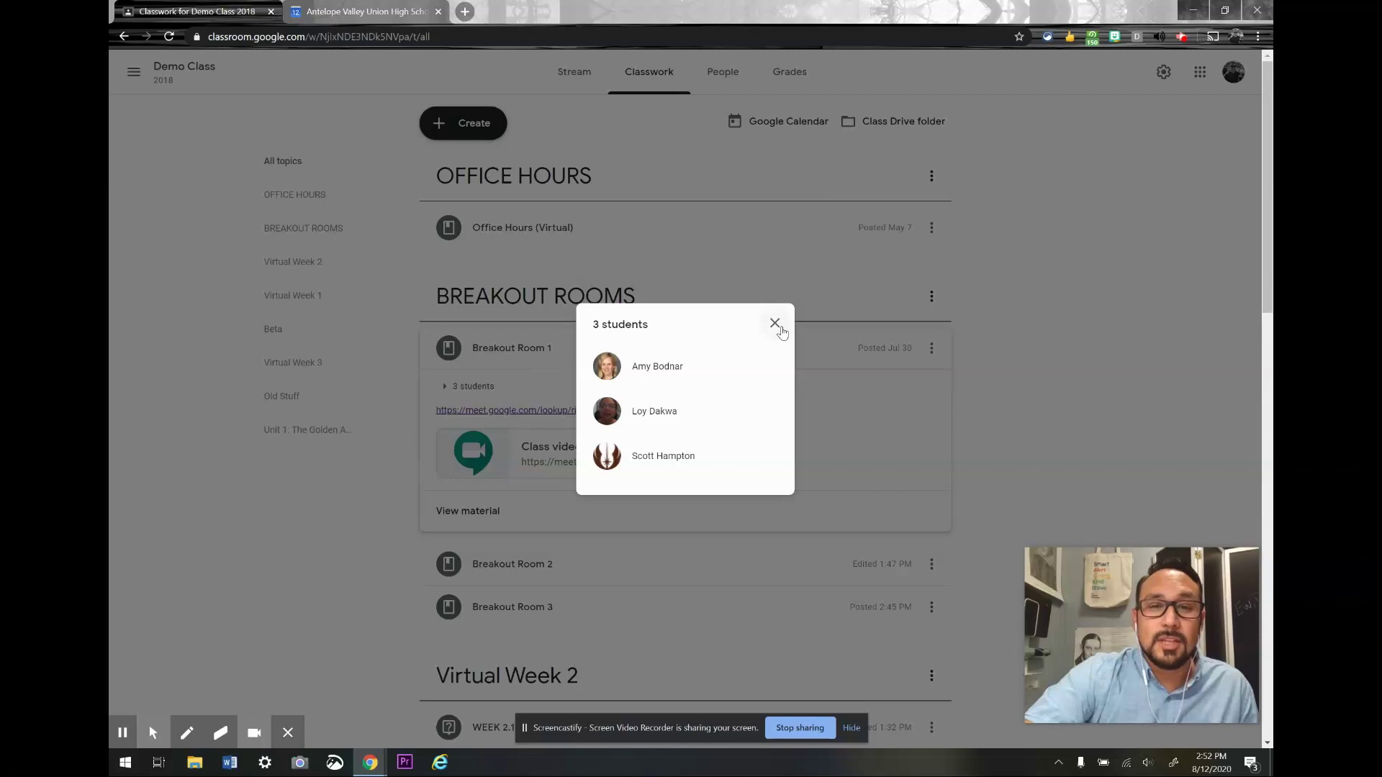
left_click(775, 323)
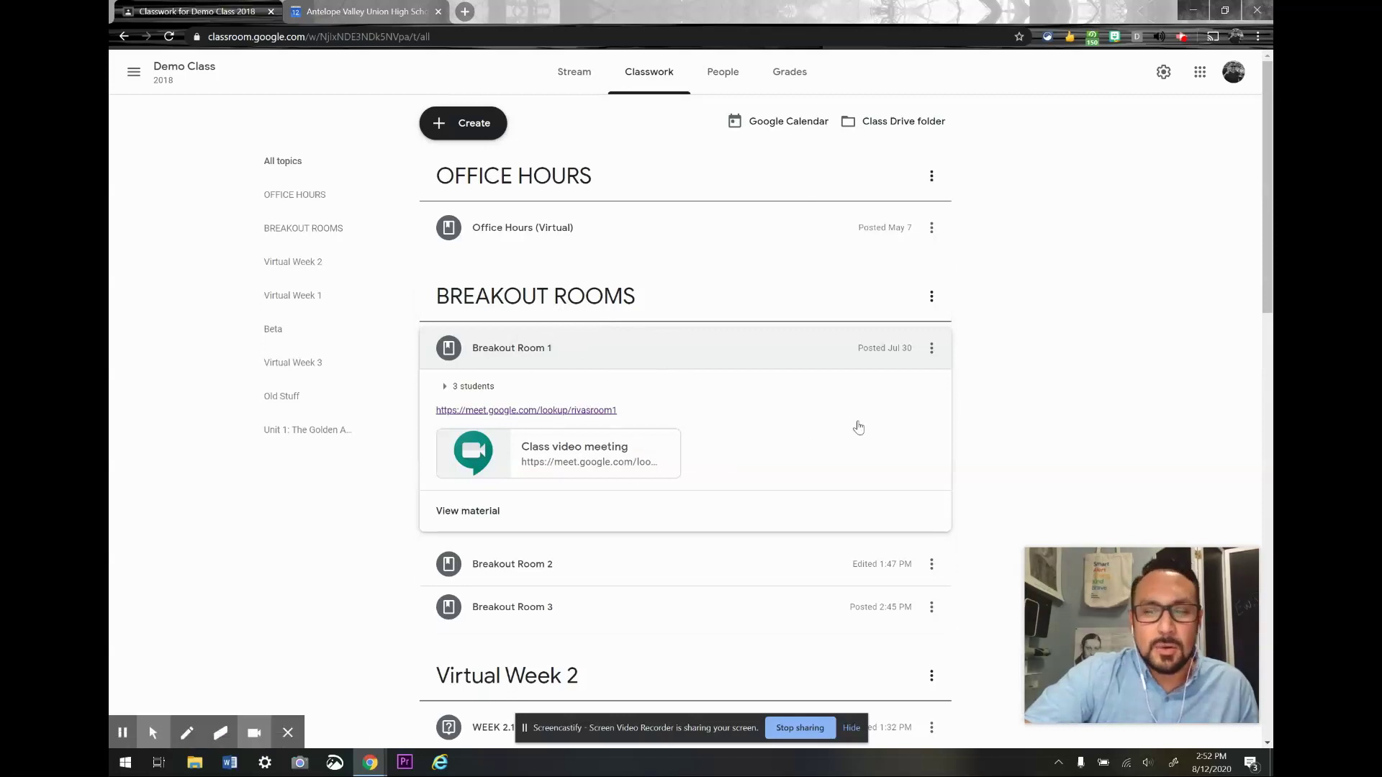
left_click(536, 355)
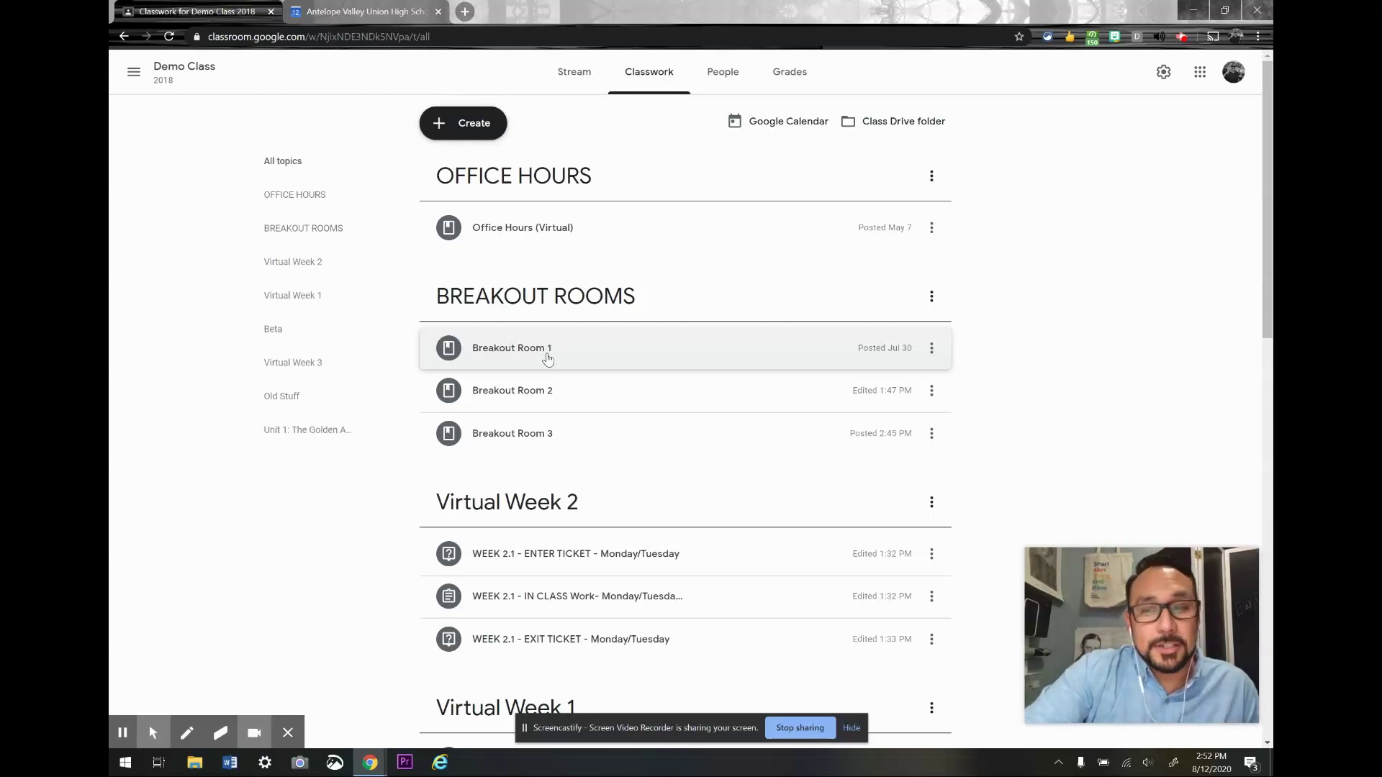
In Calendar, create an event for Wednesday, Aug 12, 9:30–10:30pm and open its full editor
left_click(385, 18)
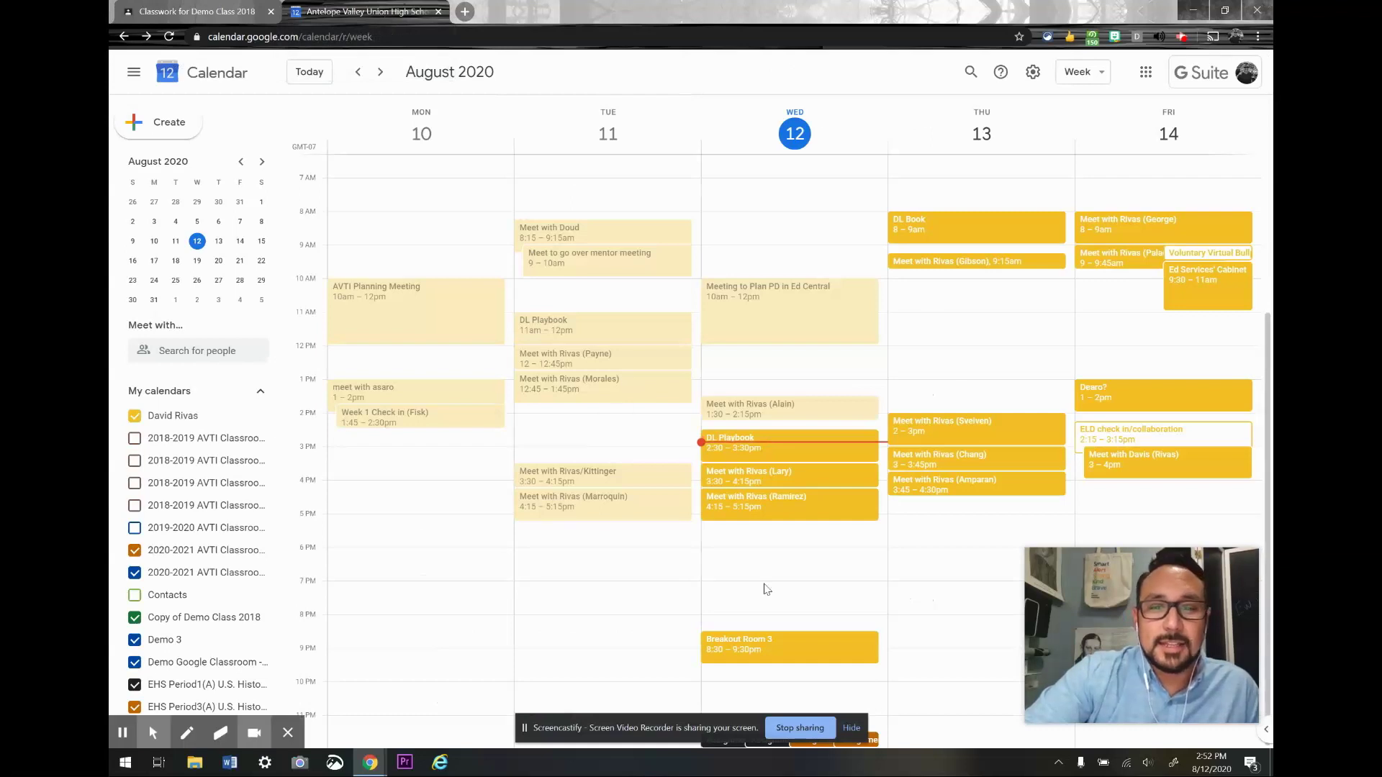
left_click(850, 729)
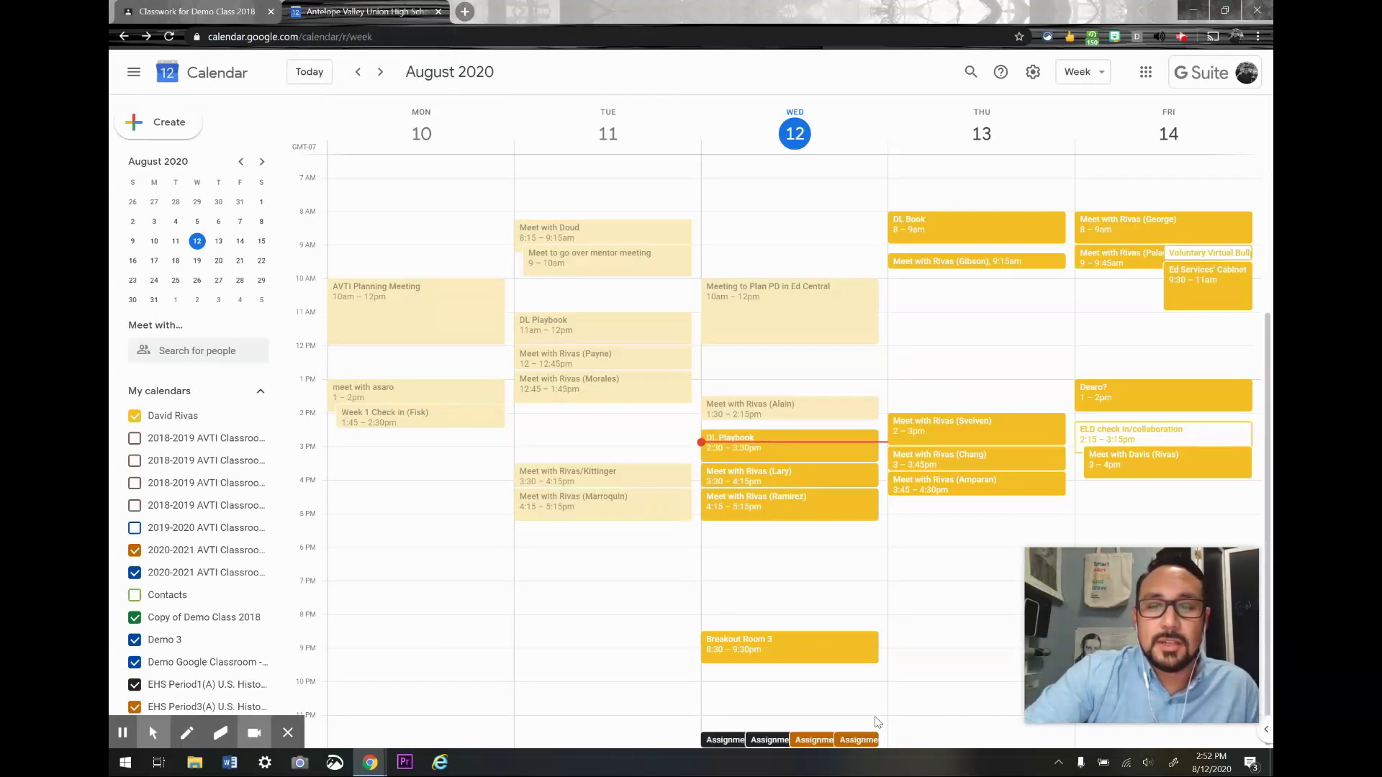
left_click(802, 682)
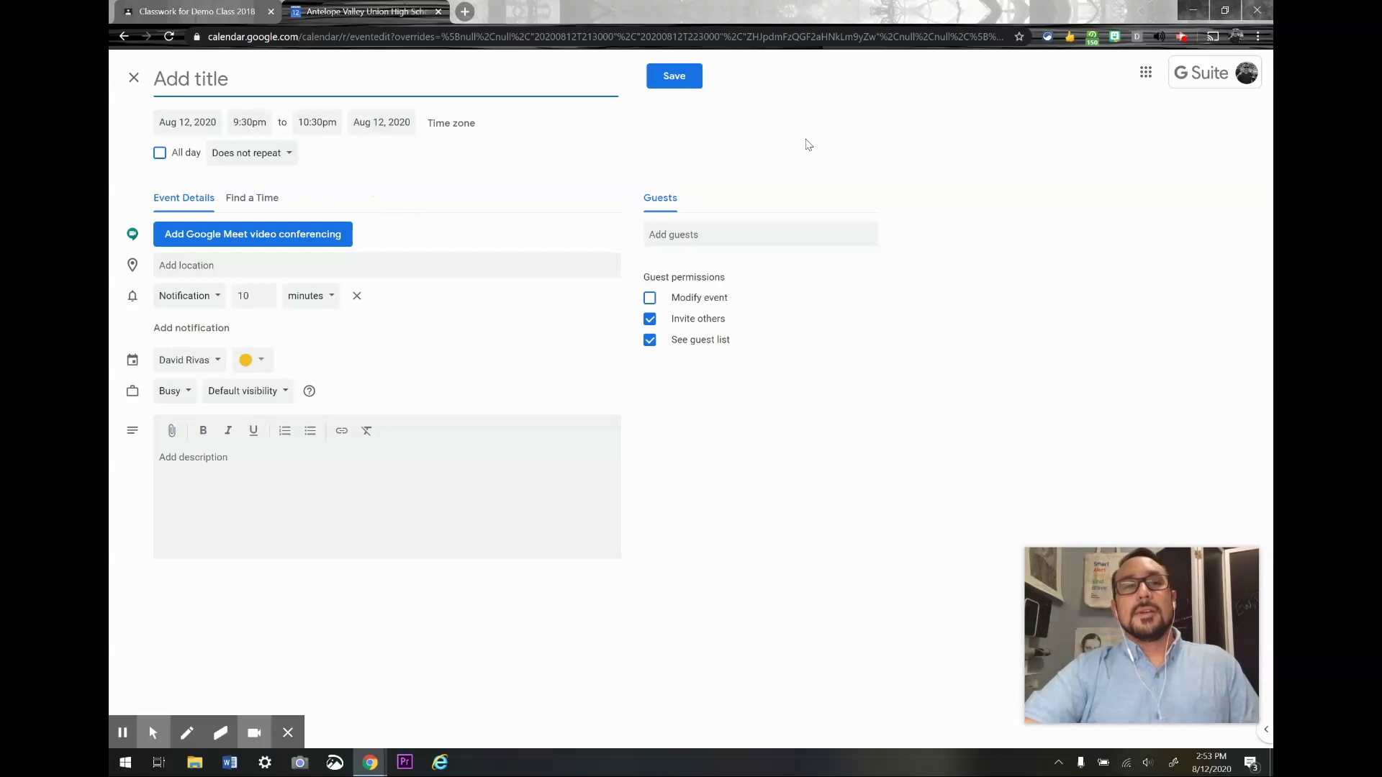
Title the event 'Breakout Room 4', add Google Meet video conferencing, and save it
type("Break")
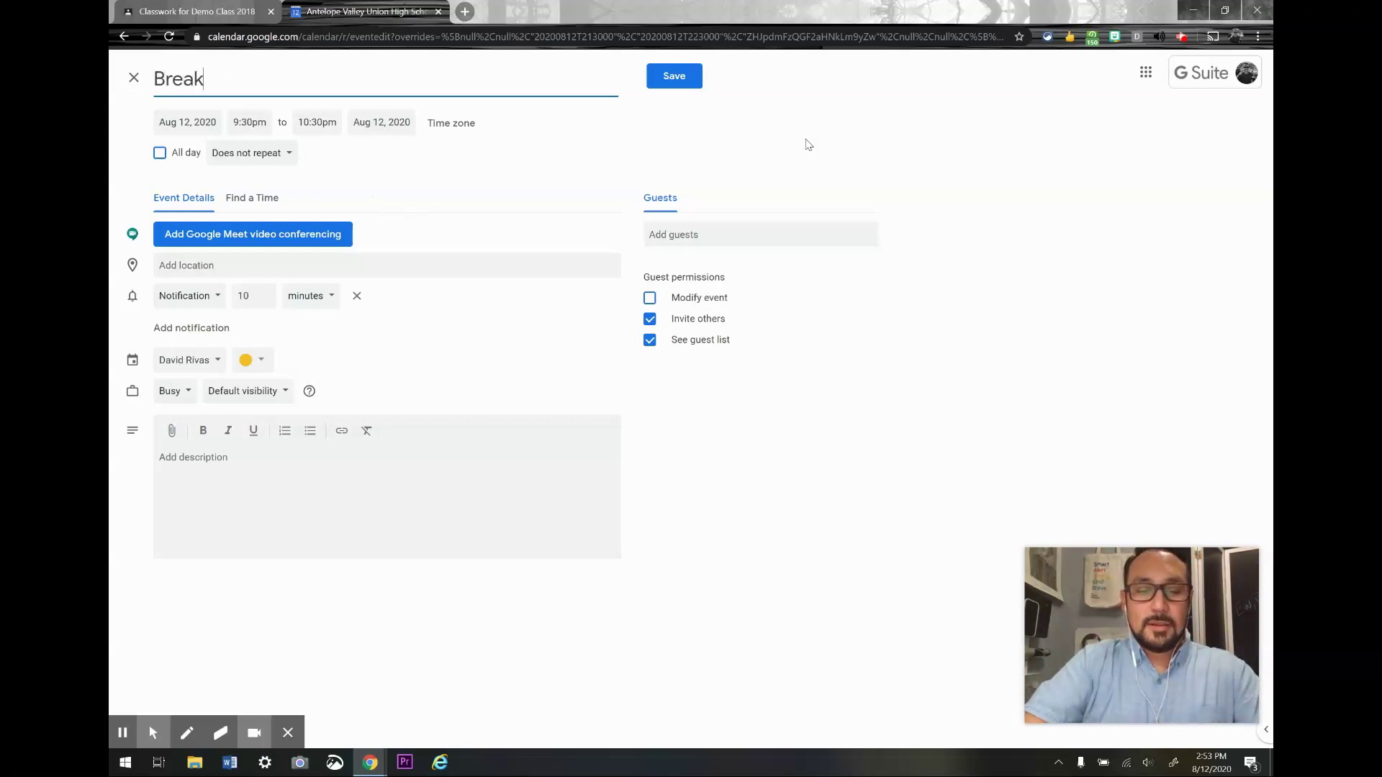
type("out Room 4")
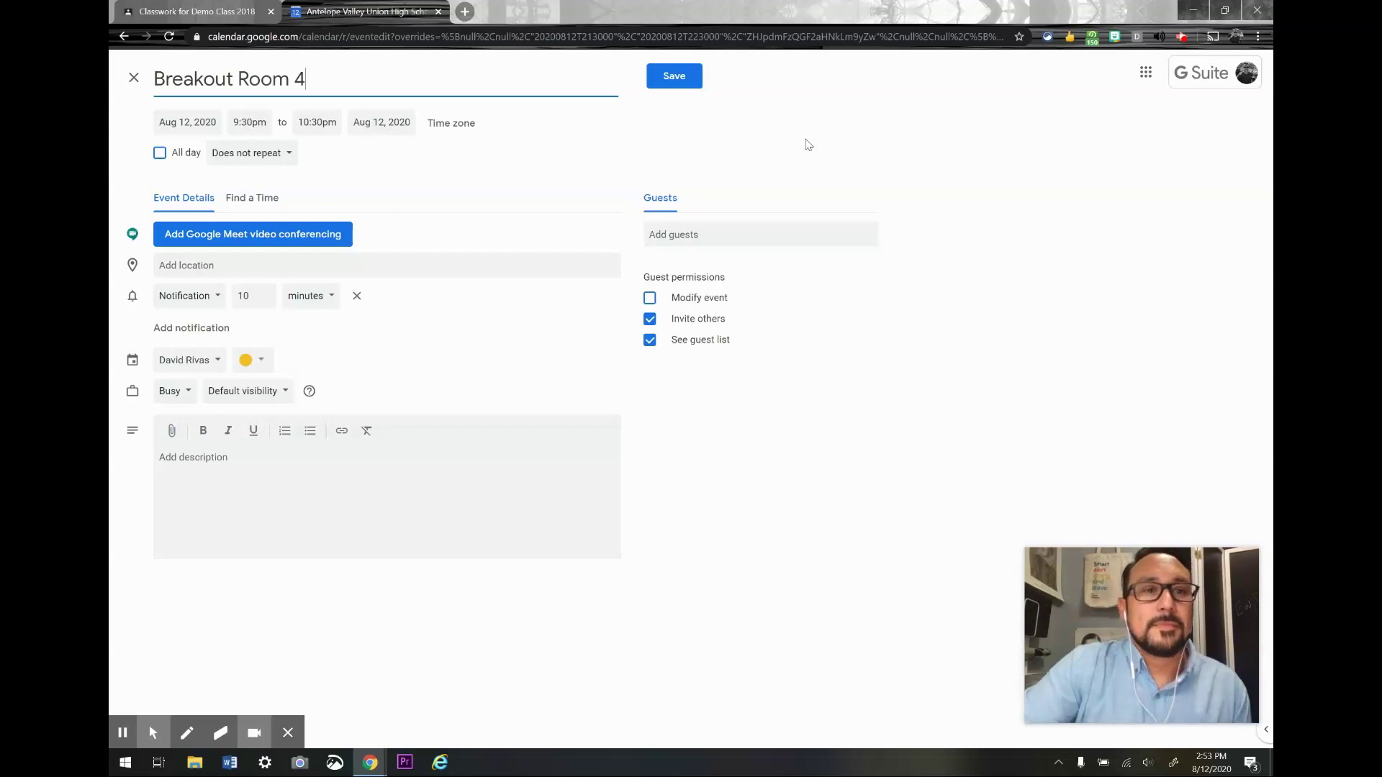
left_click(220, 242)
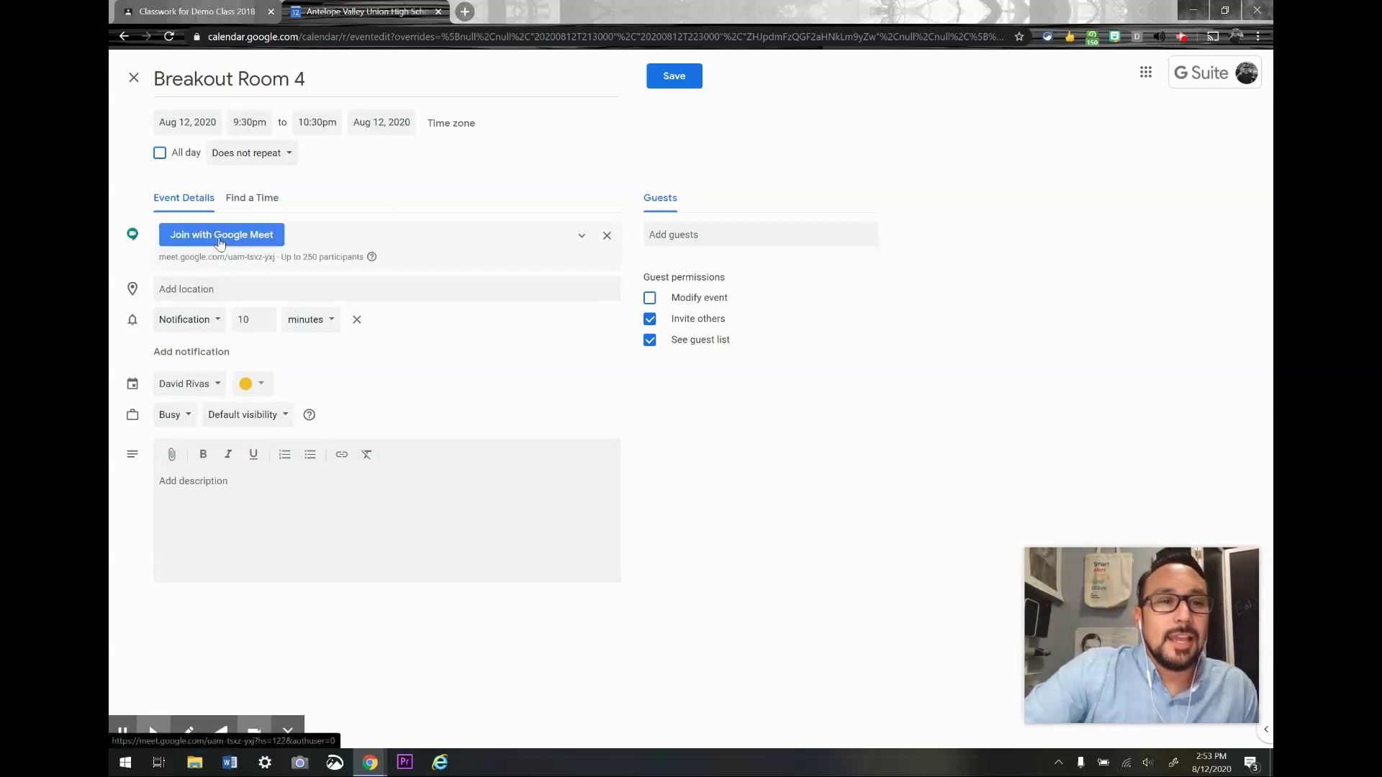
left_click(667, 85)
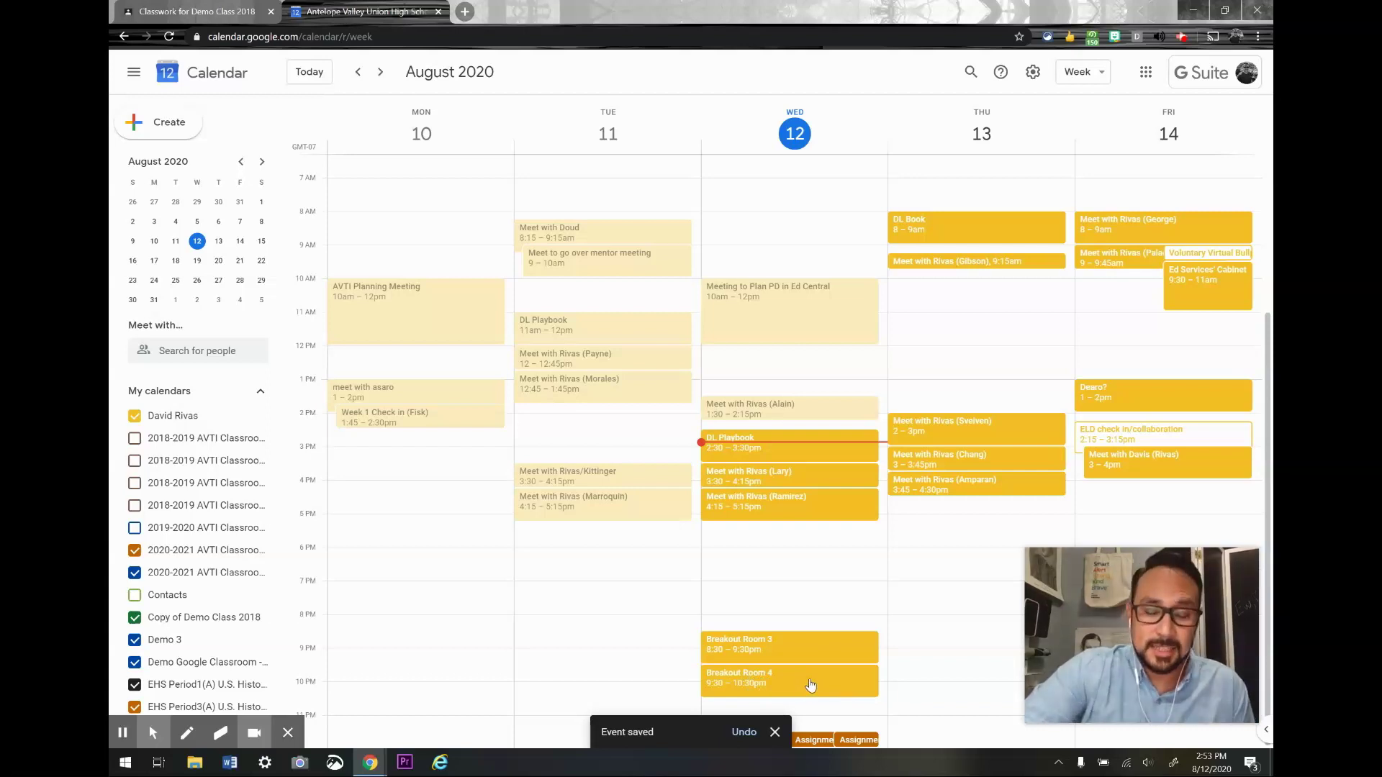
Copy the saved event's Google Meet link and return to the Classroom Classwork page
left_click(799, 685)
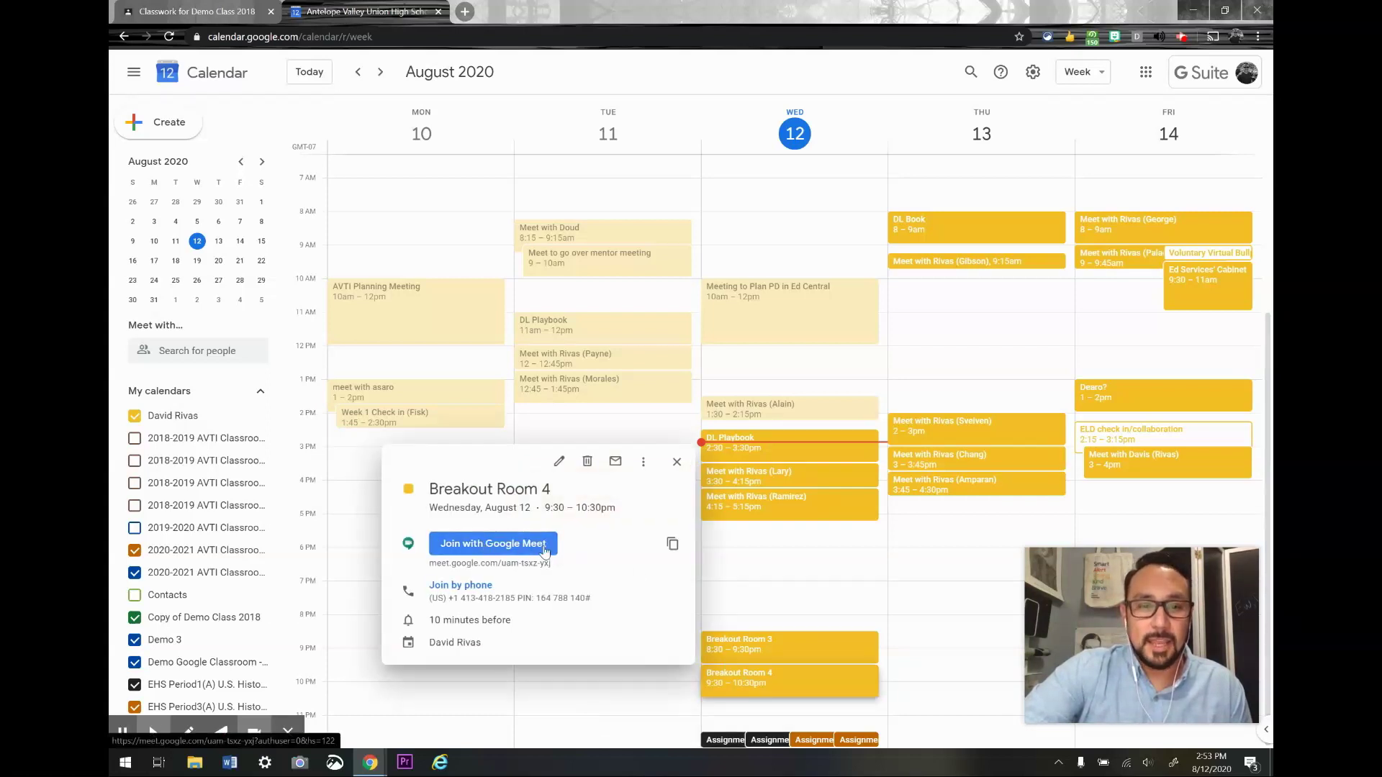
left_click(672, 545)
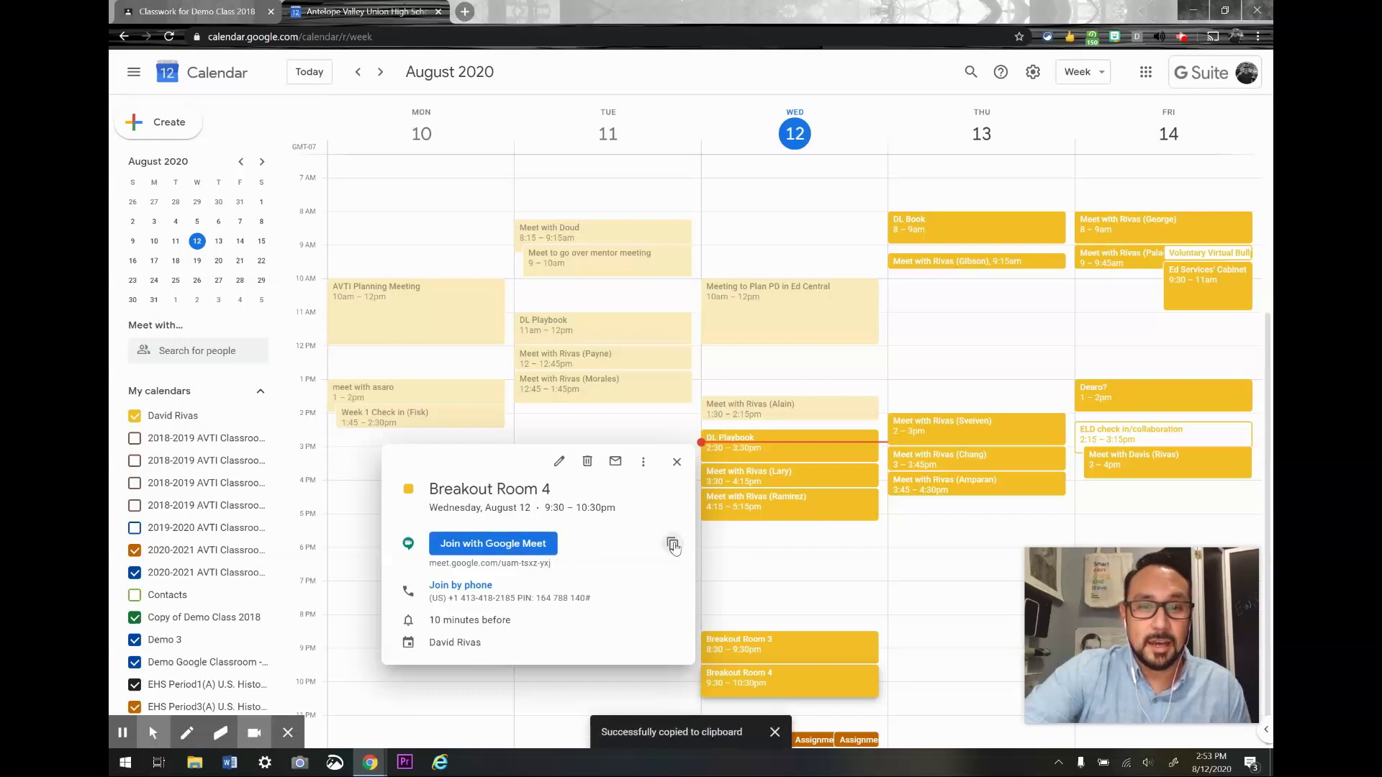
left_click(216, 11)
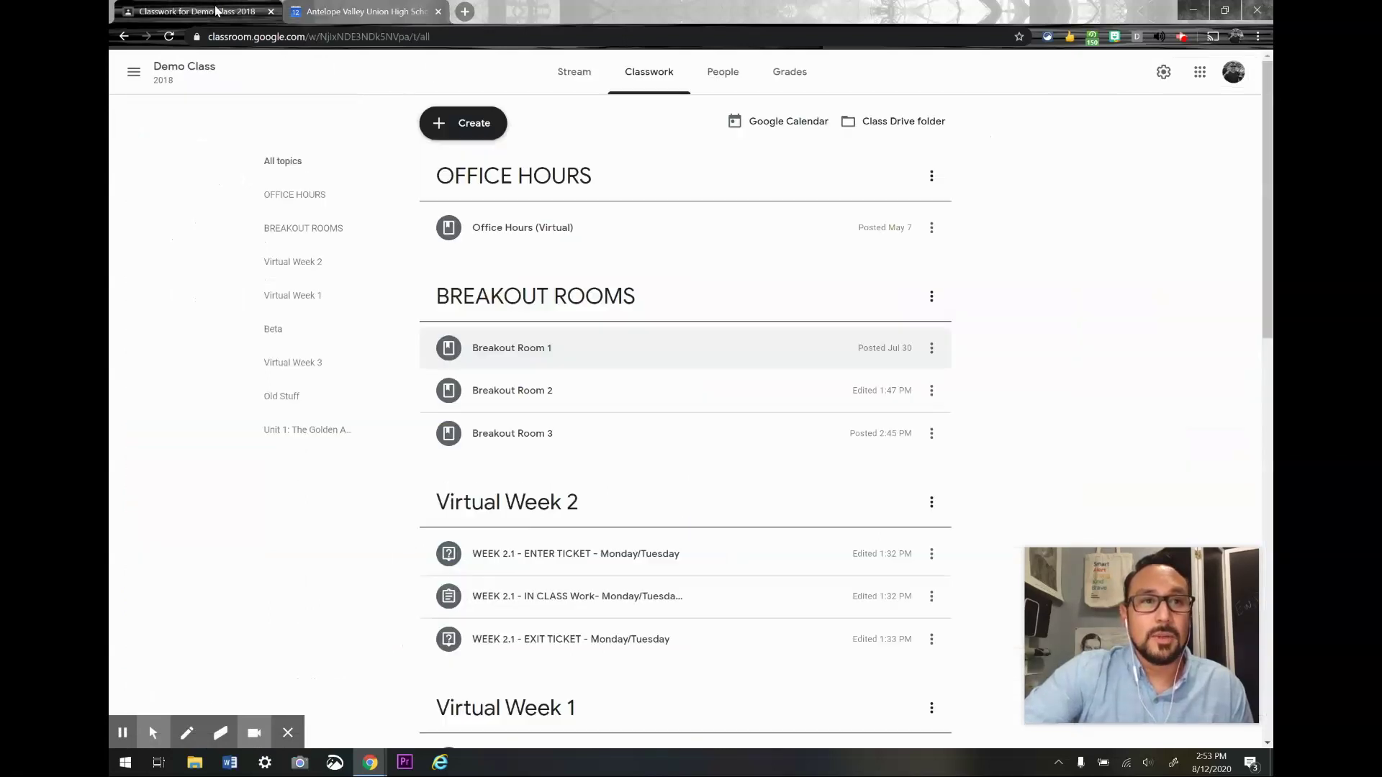
Create a new material titled 'Breakout Room 4' and attach the pasted Meet URL as a link
left_click(482, 126)
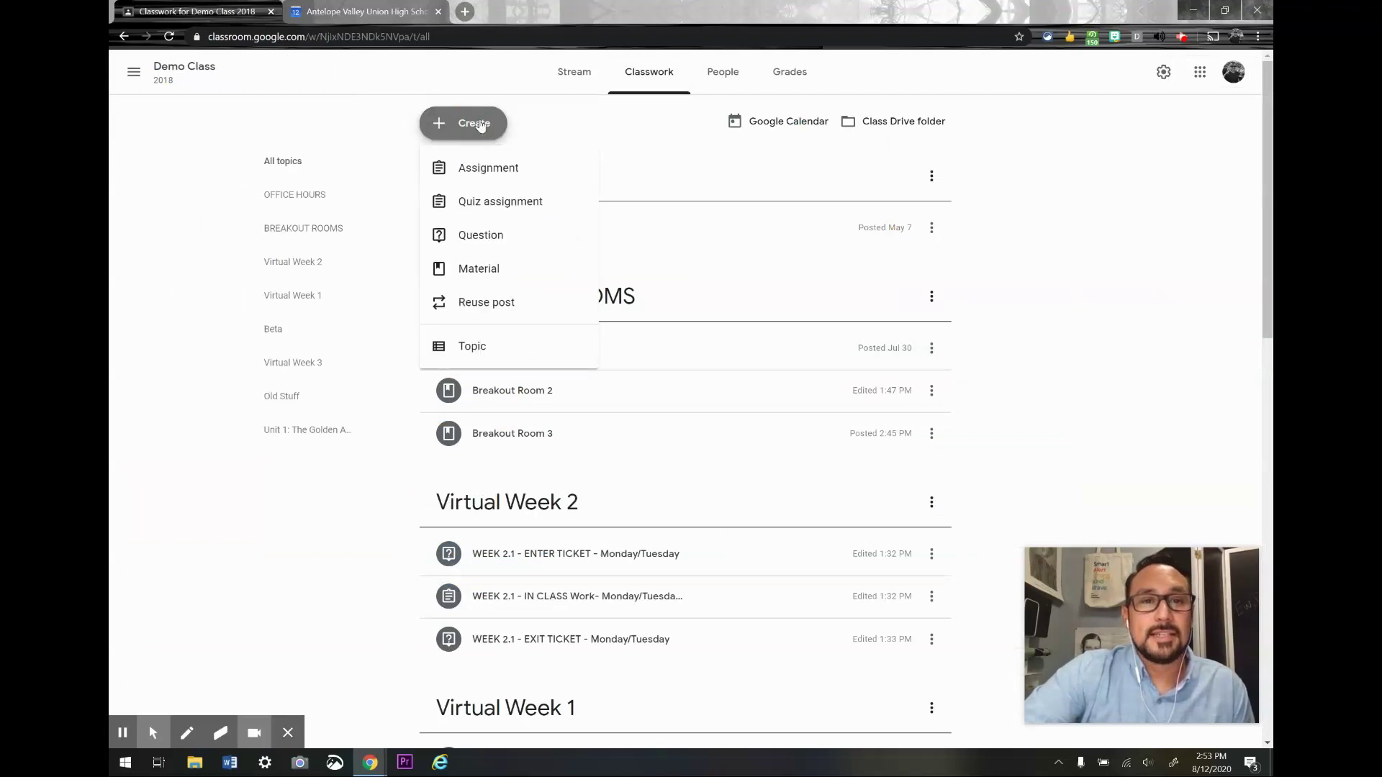
left_click(493, 279)
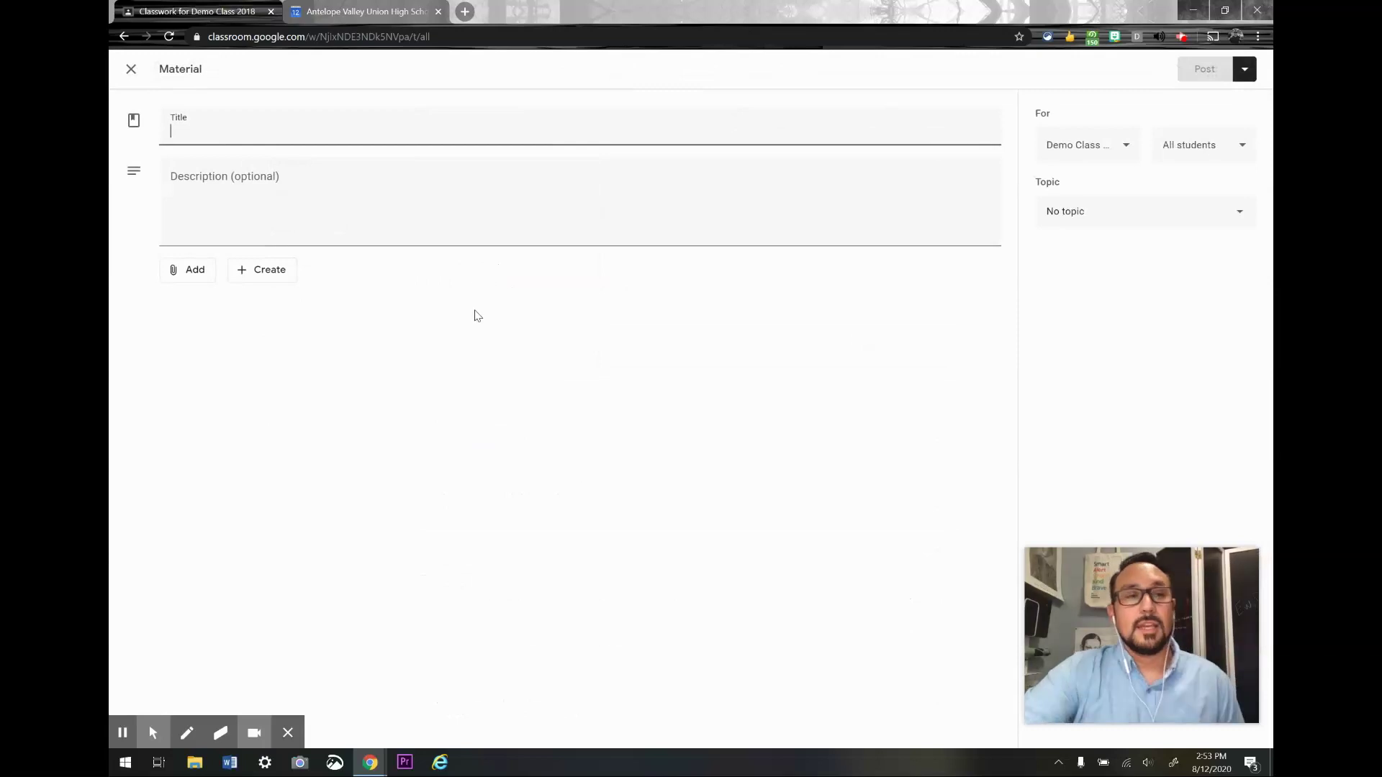
type("Bre")
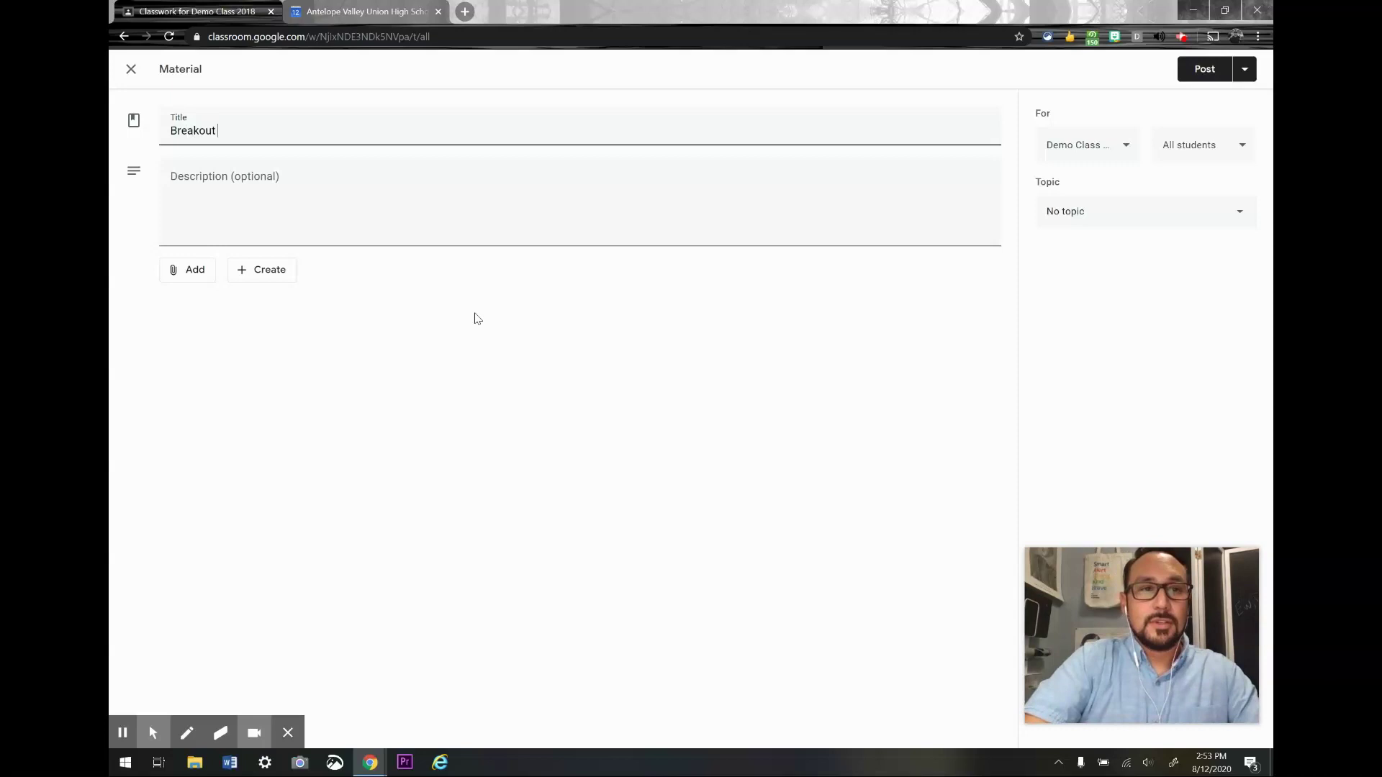
type("akout ")
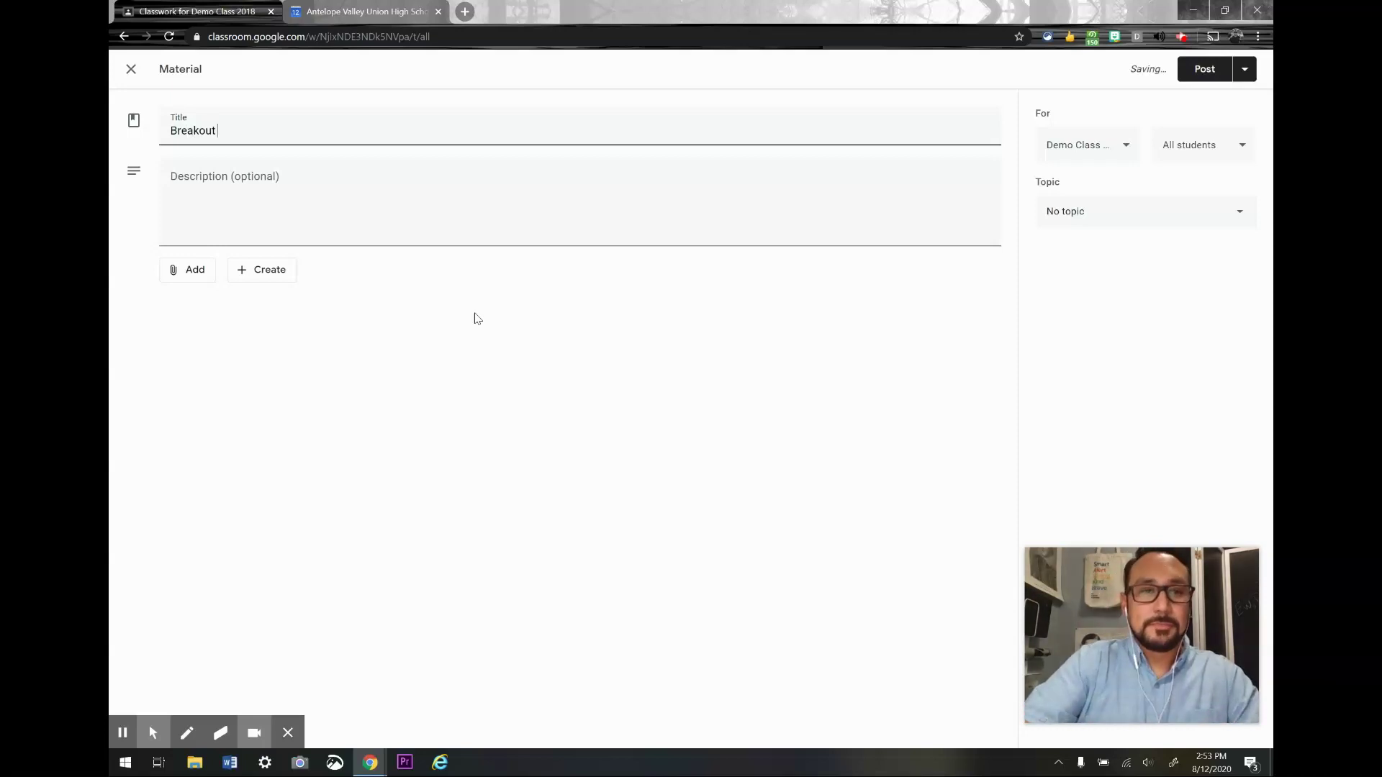
type("Room 4")
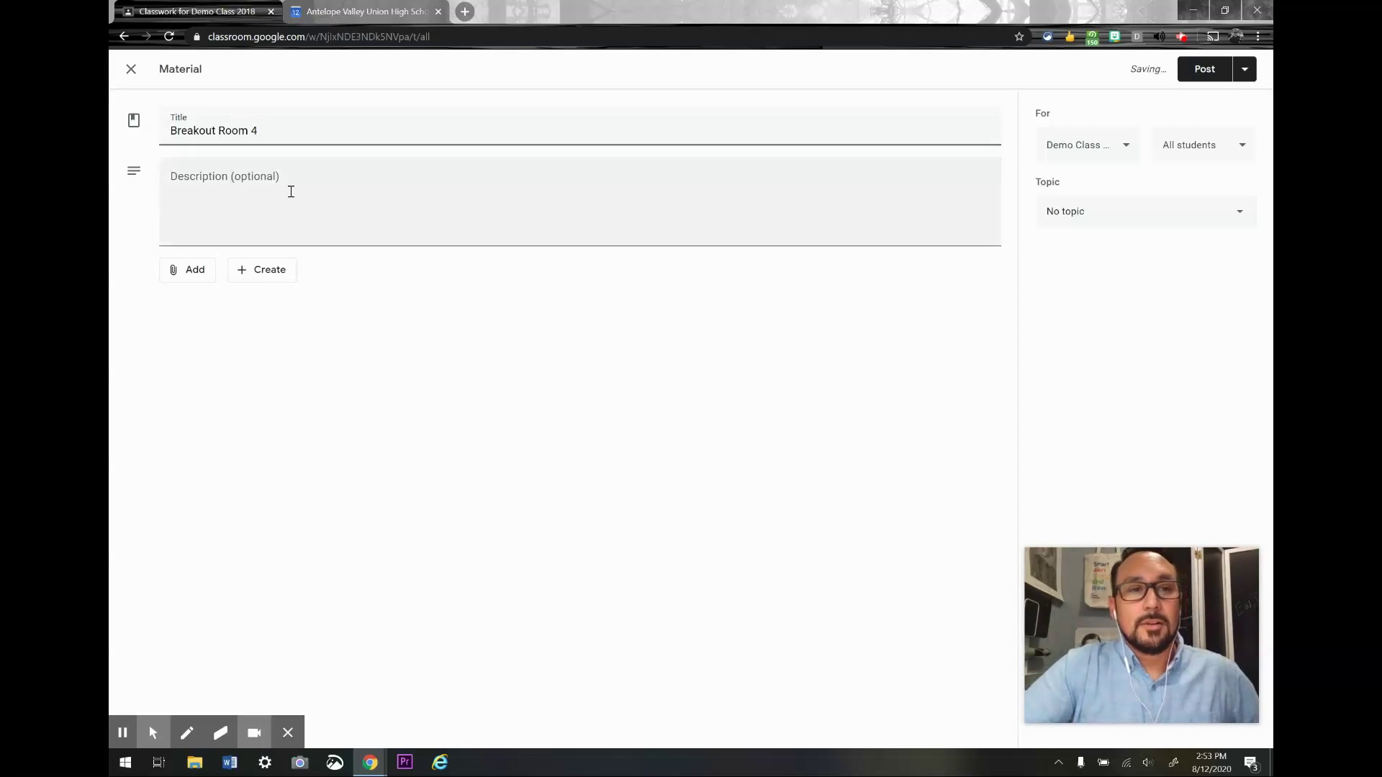
left_click(182, 273)
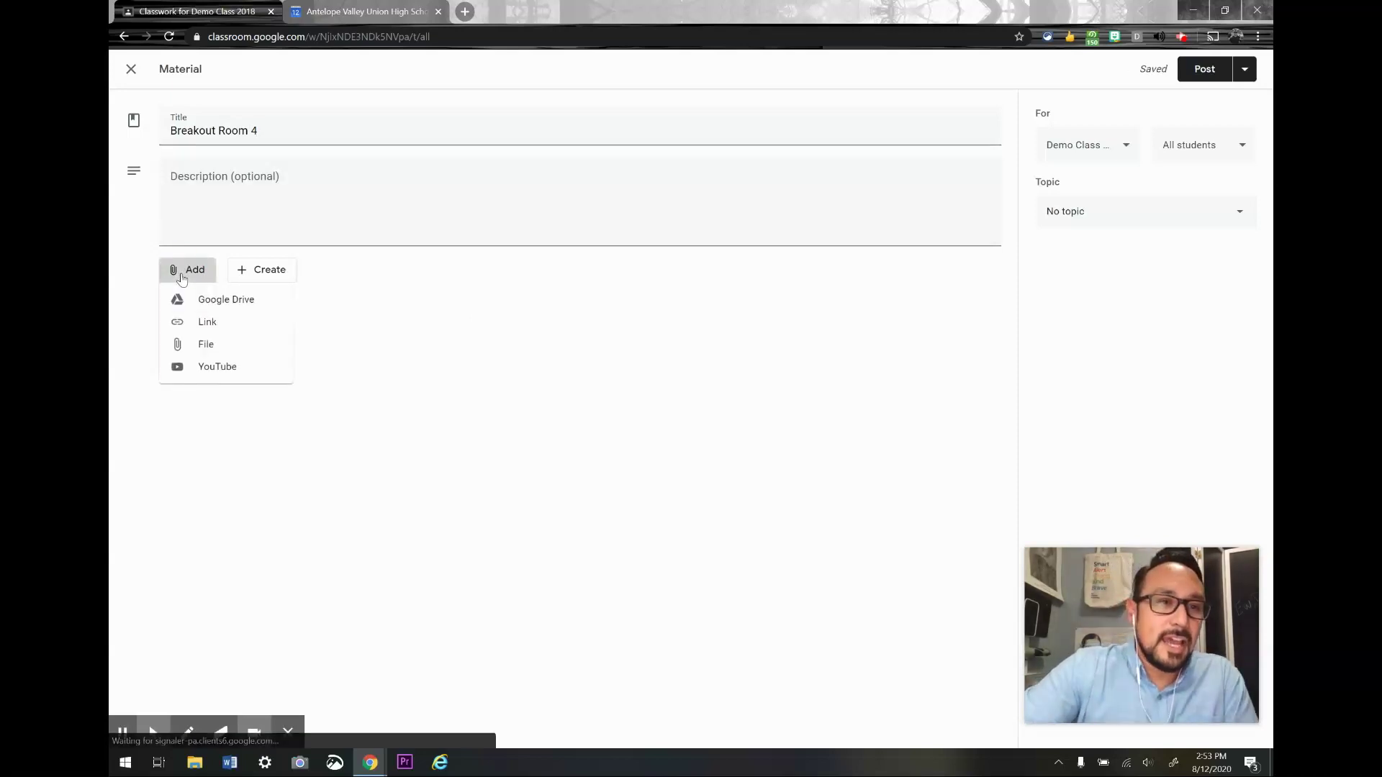
left_click(206, 324)
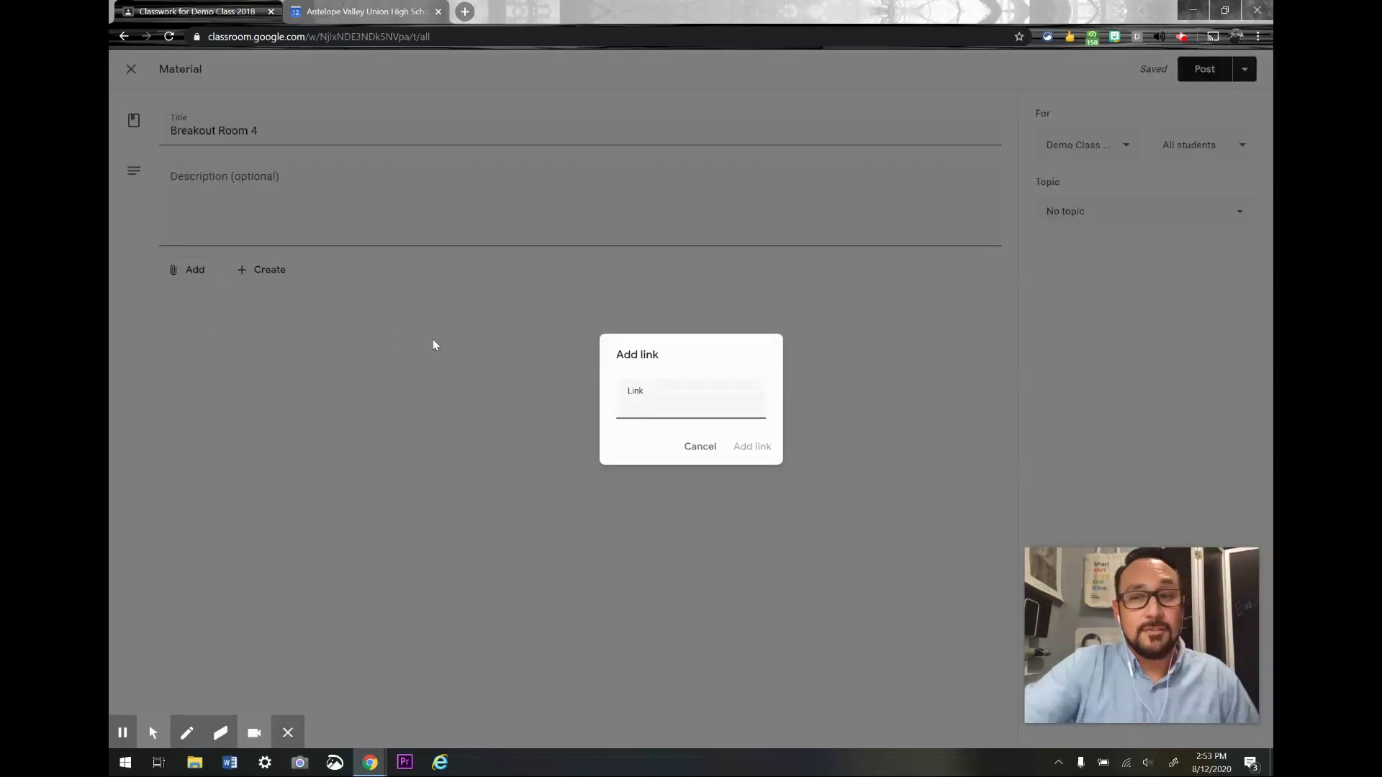
key("ctrl+v")
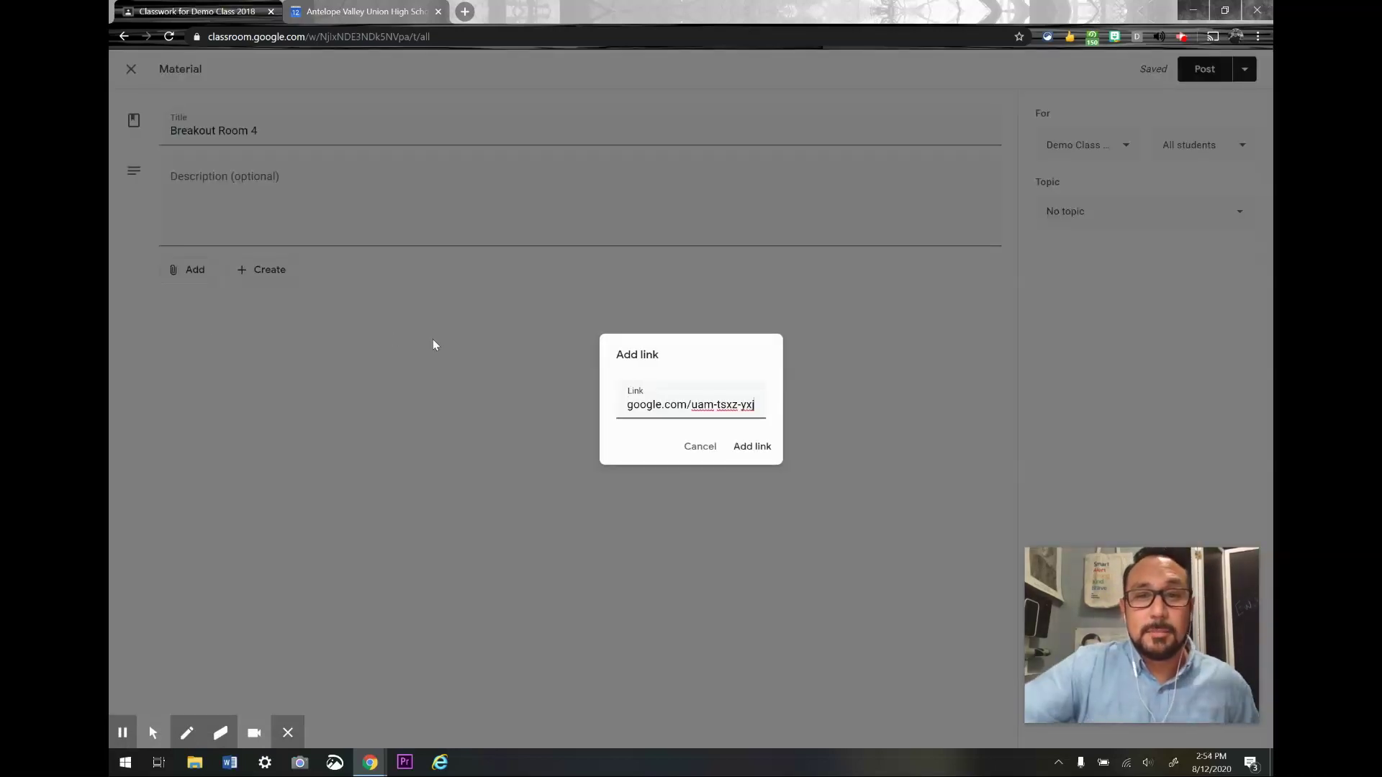
left_click(752, 446)
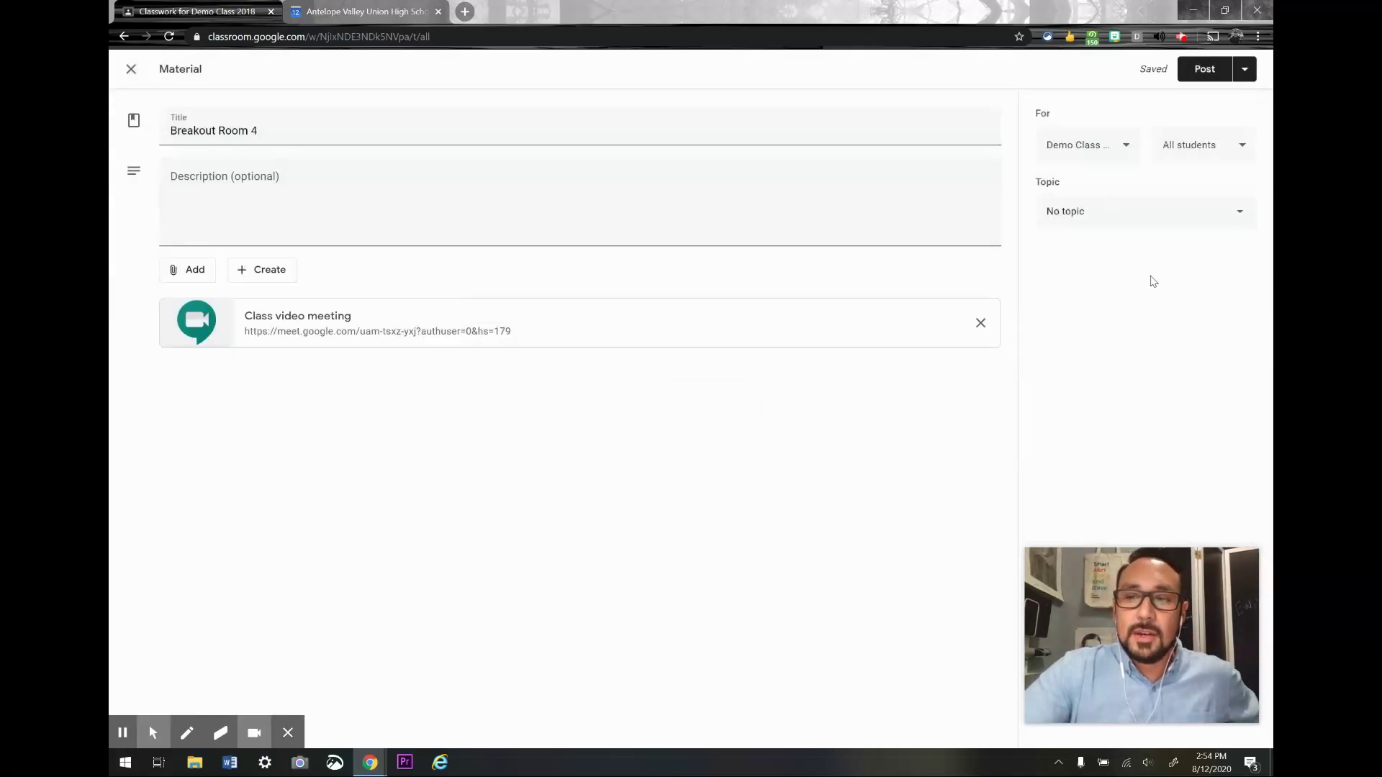
Keep Demo Class, replace All students with three chosen students, and set the topic to BREAKOUT ROOMS
left_click(1127, 149)
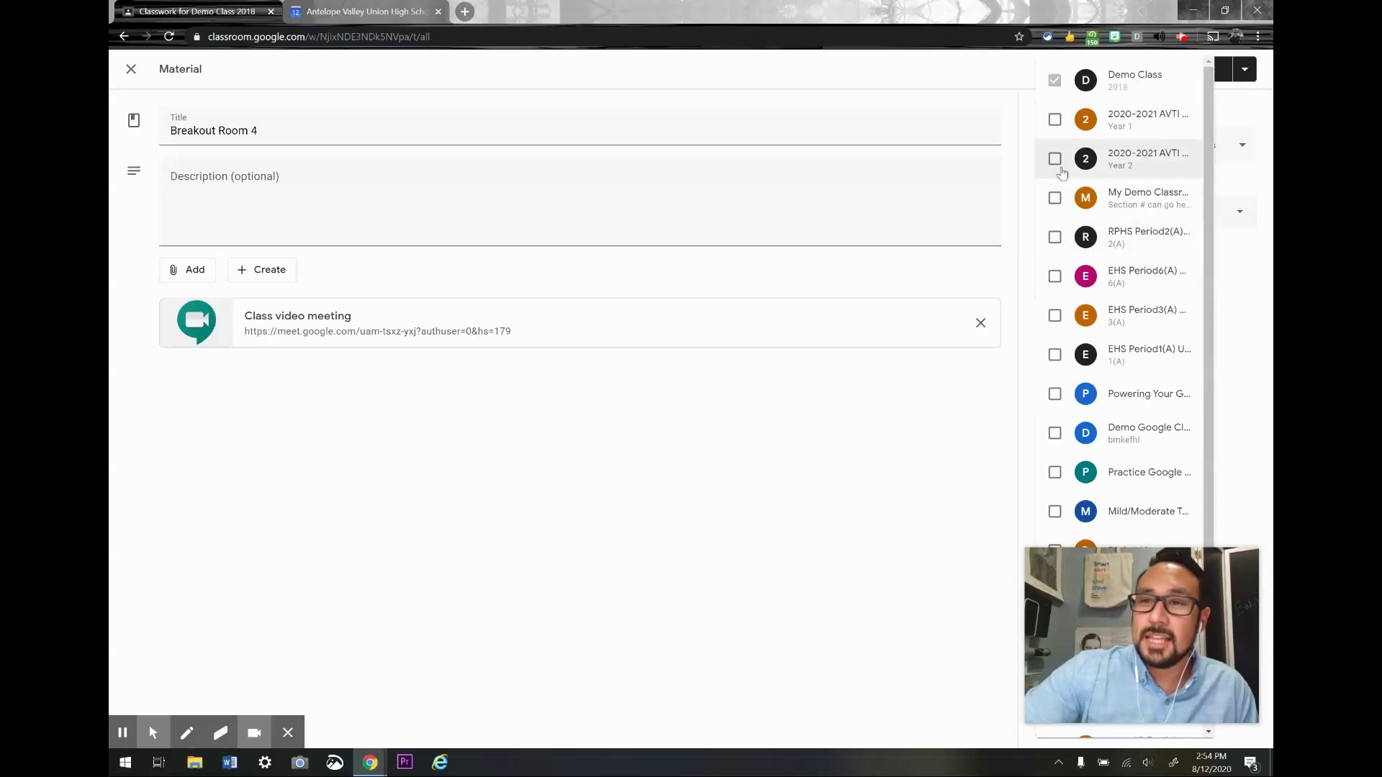
left_click(1236, 286)
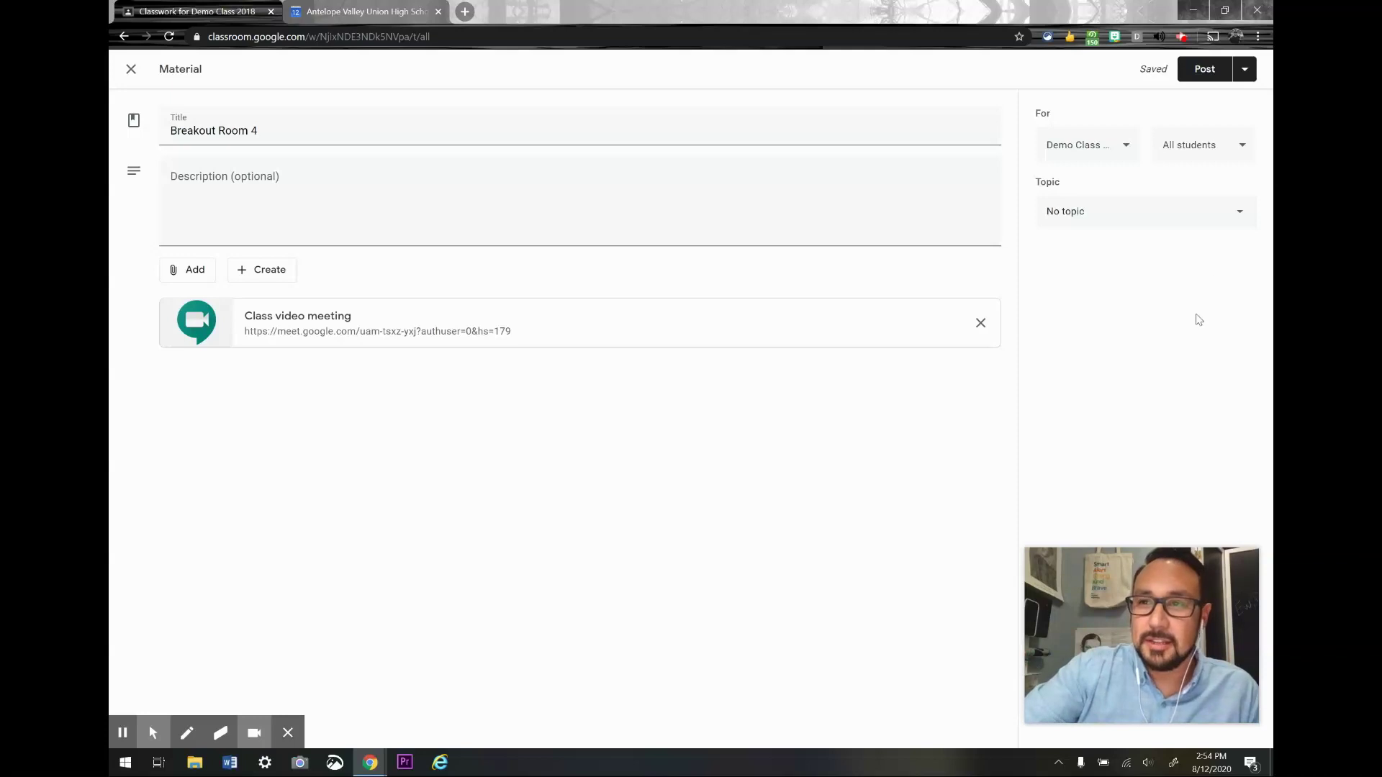
left_click(1236, 151)
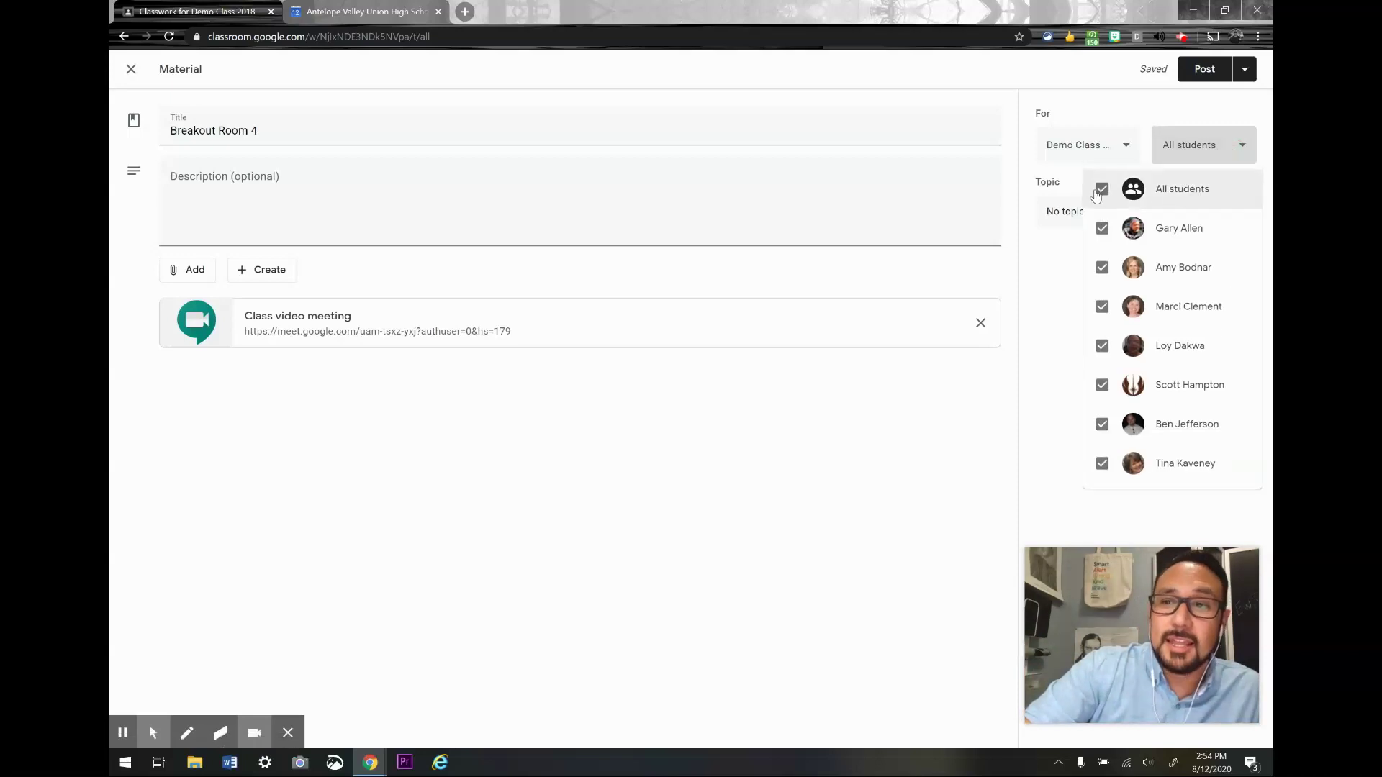
left_click(1101, 190)
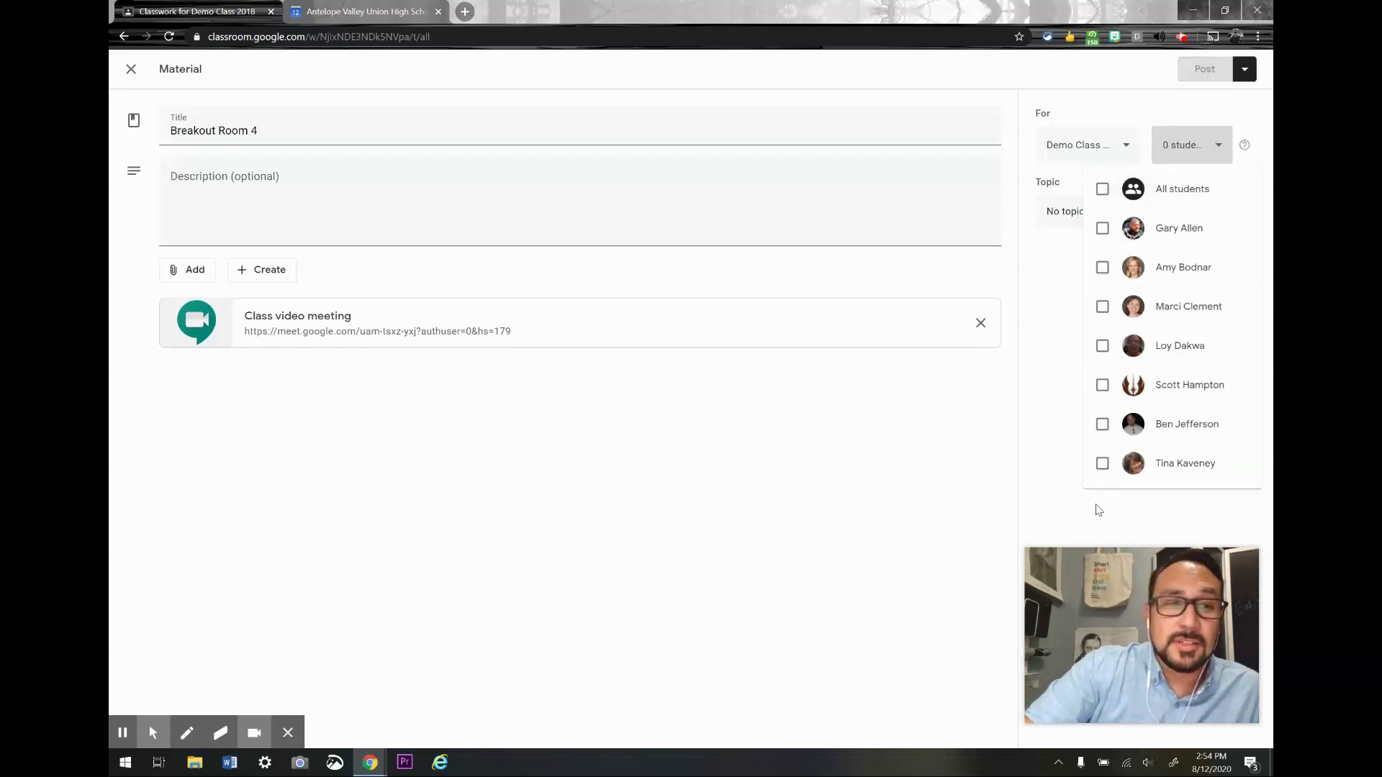
left_click(1102, 465)
left_click(1103, 425)
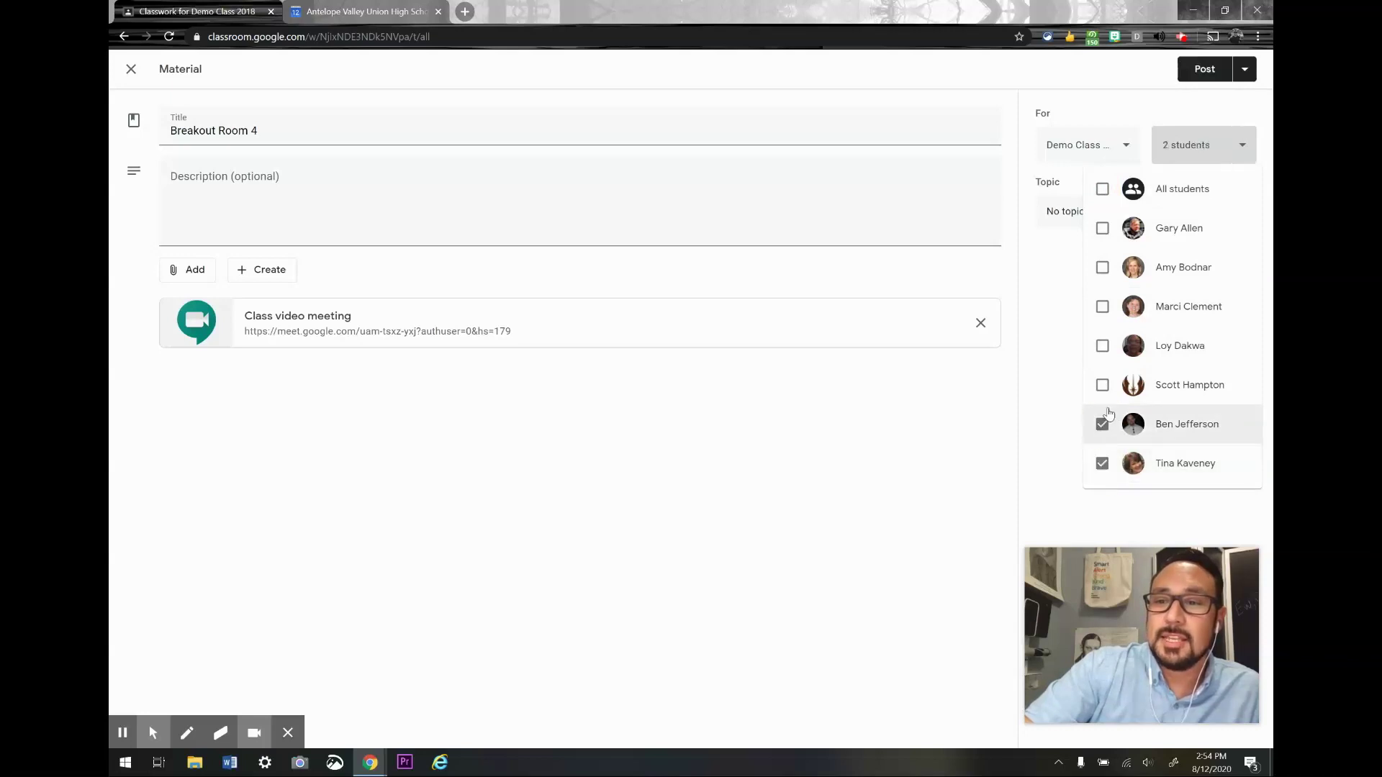
left_click(1103, 387)
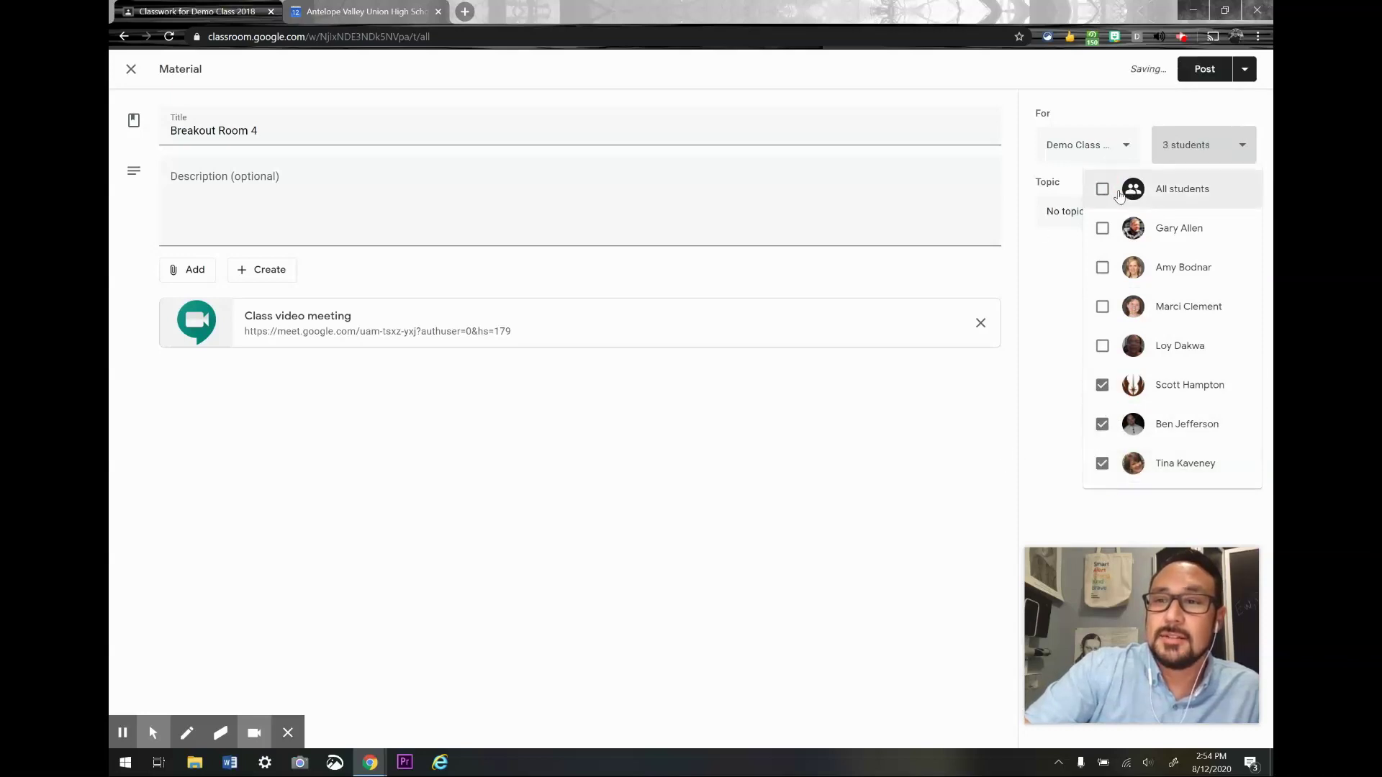
left_click(1061, 344)
left_click(1151, 213)
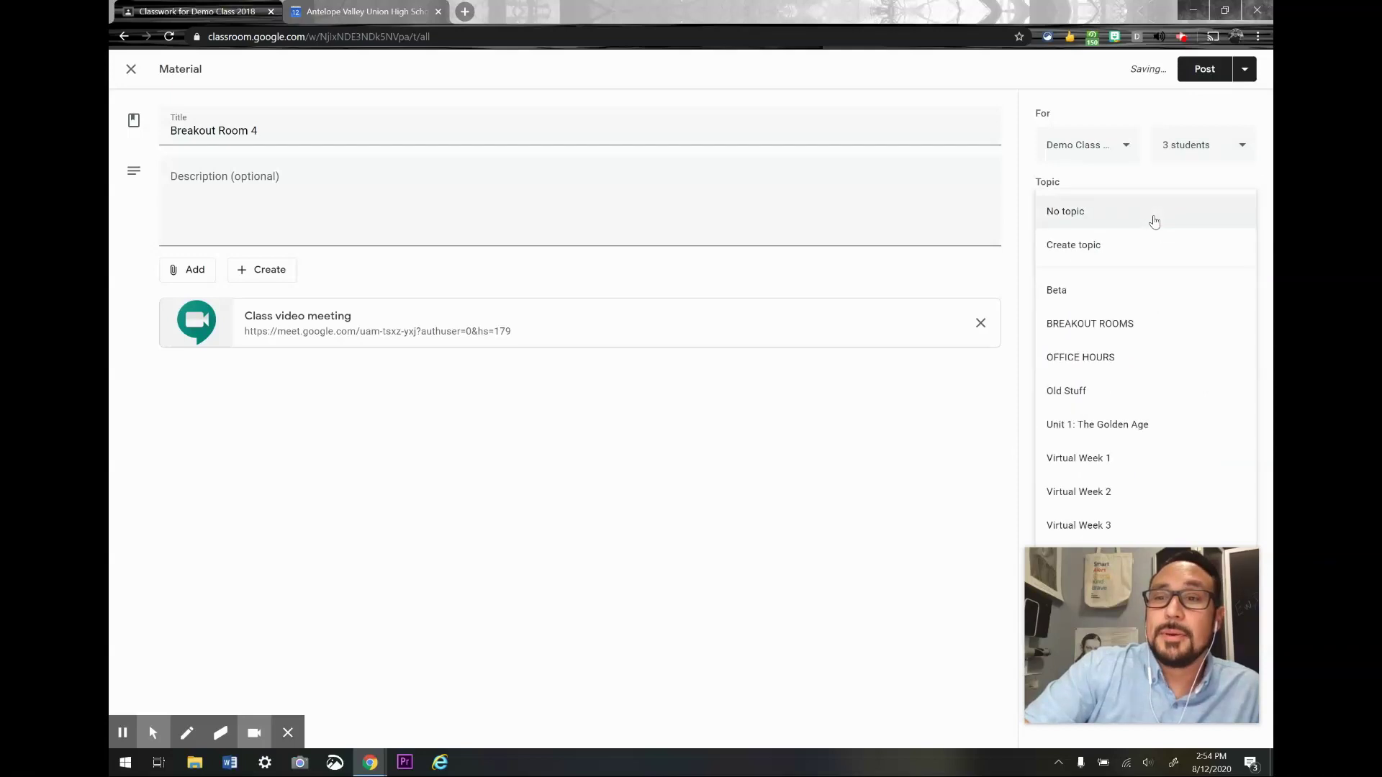
left_click(1137, 324)
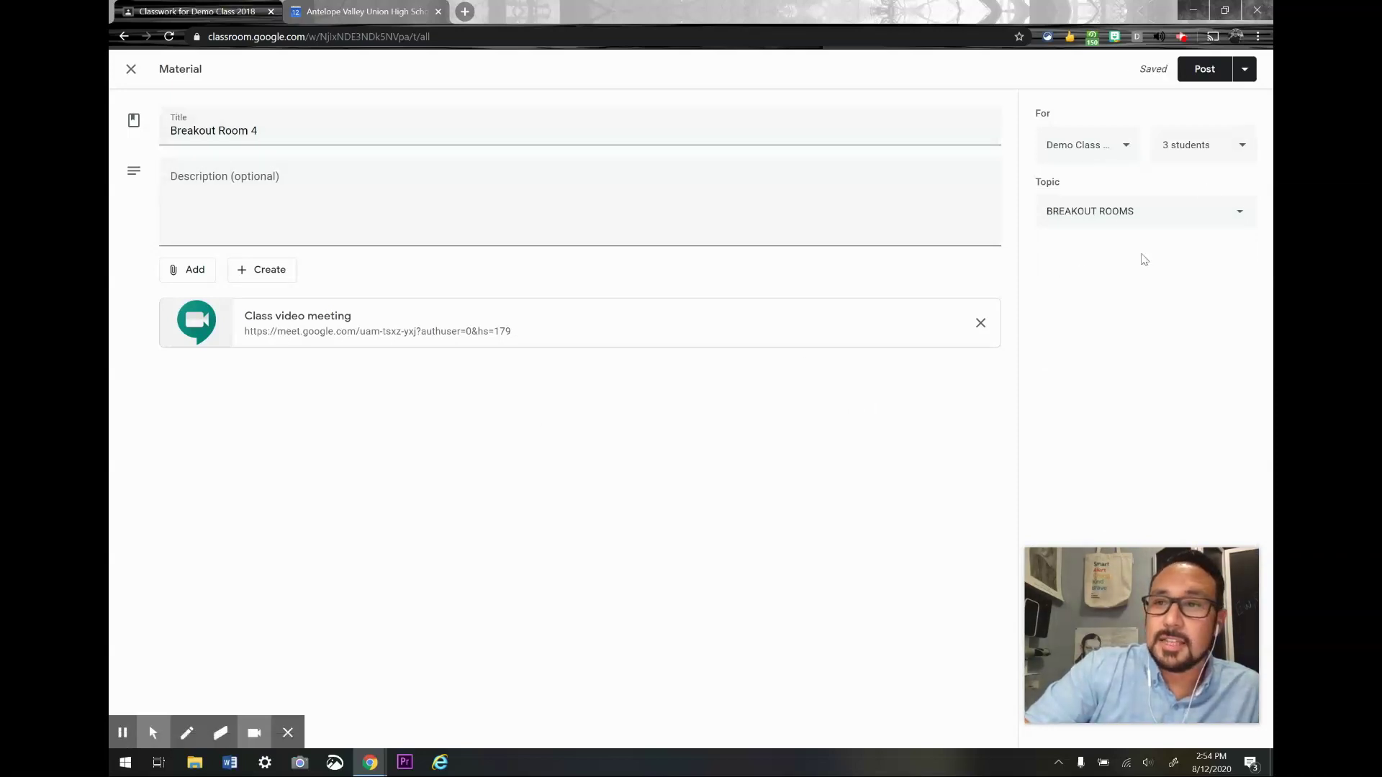
Post the Breakout Room 4 material to its three students
left_click(1207, 72)
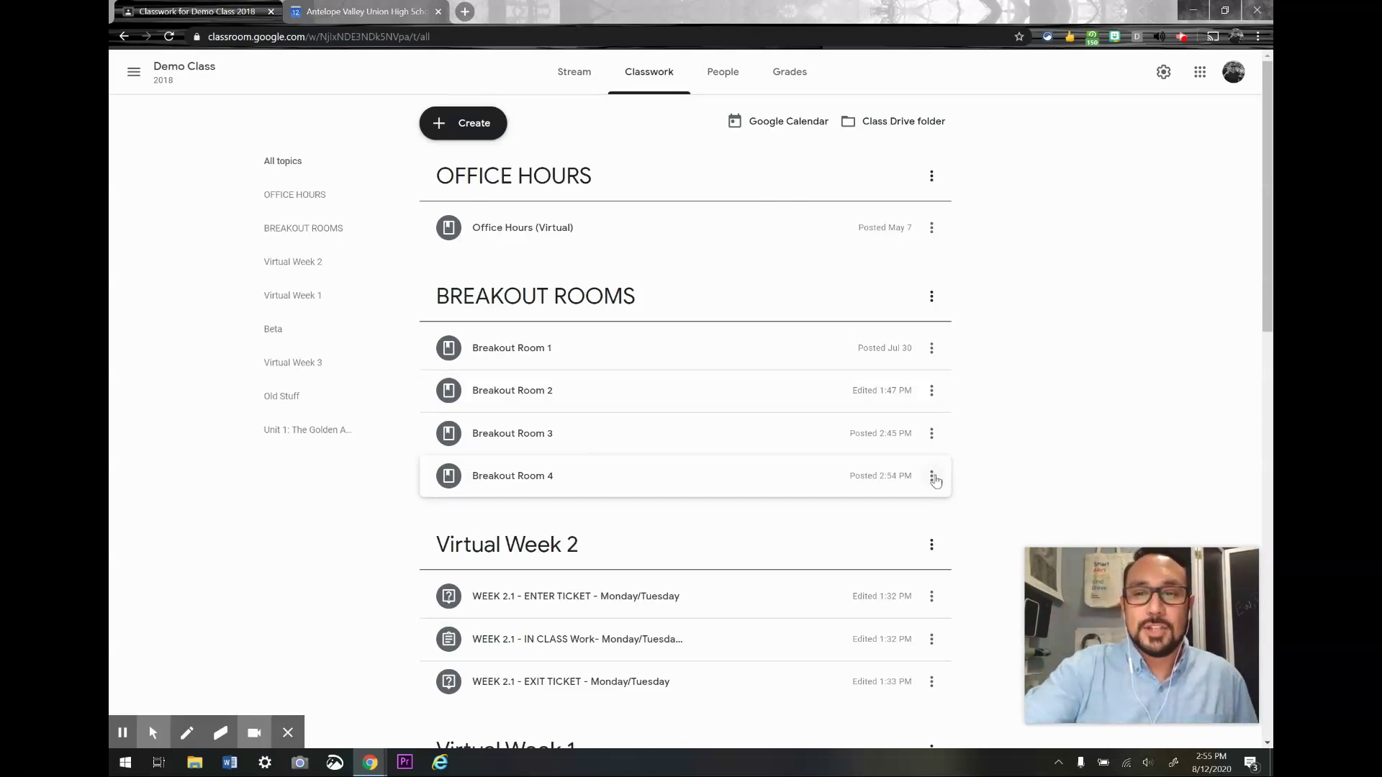
Edit Breakout Room 4, reset its recipients to the same three students, and save it
left_click(933, 478)
left_click(913, 502)
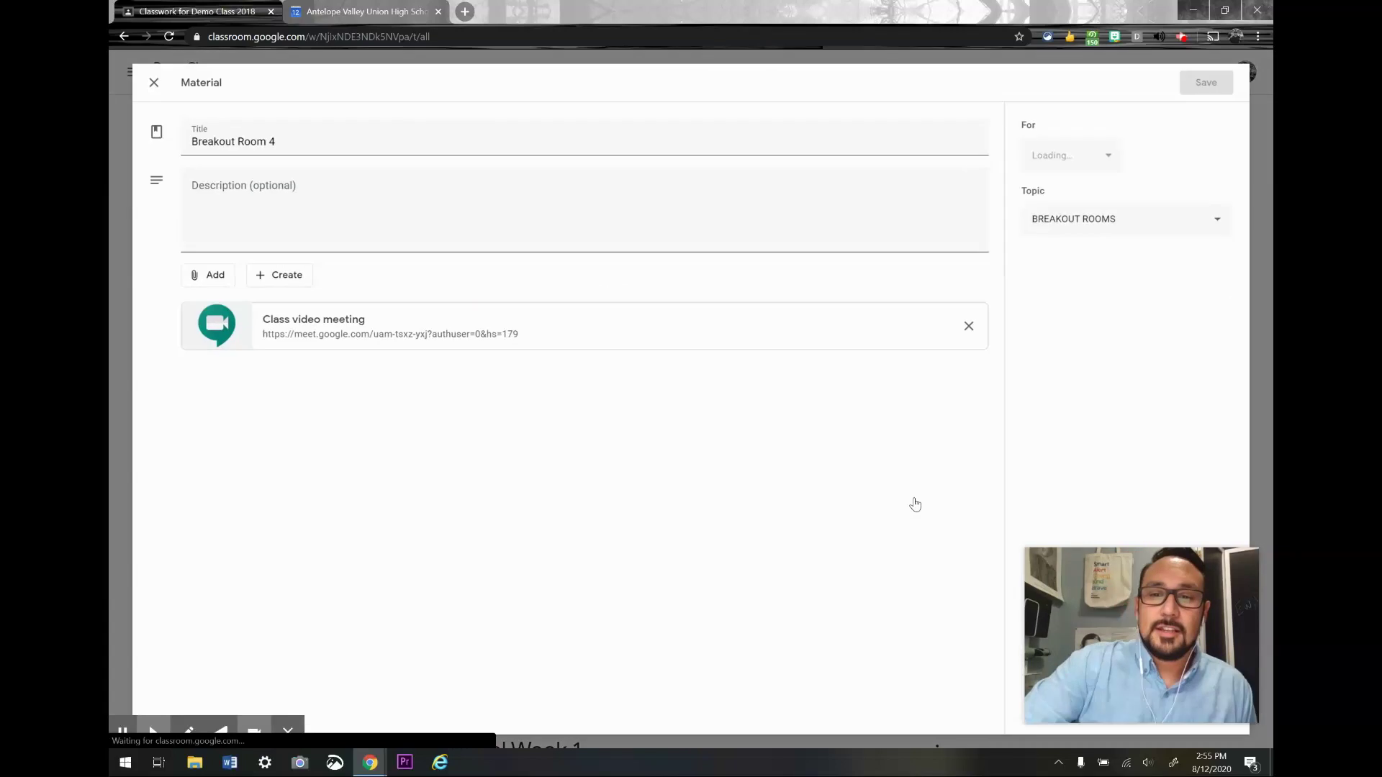
left_click(1116, 152)
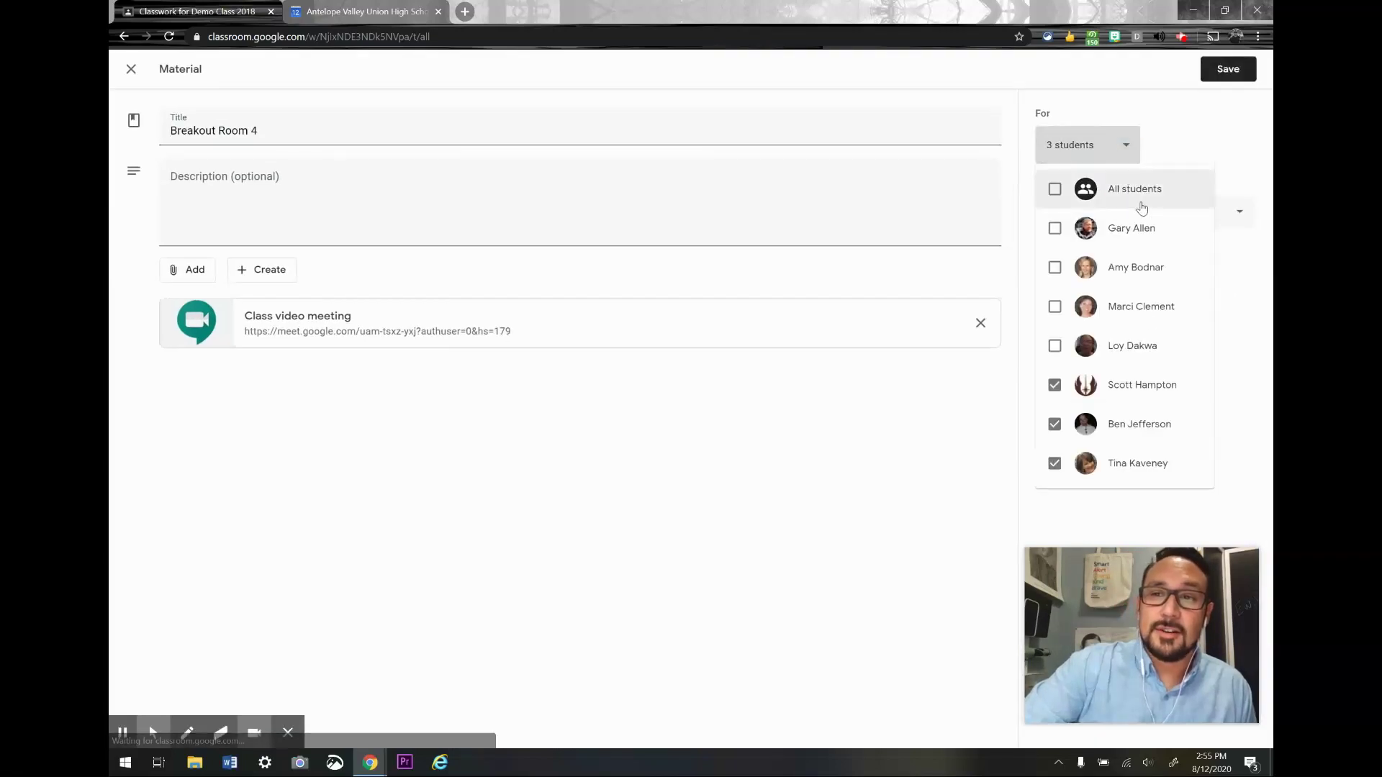
left_click(1055, 190)
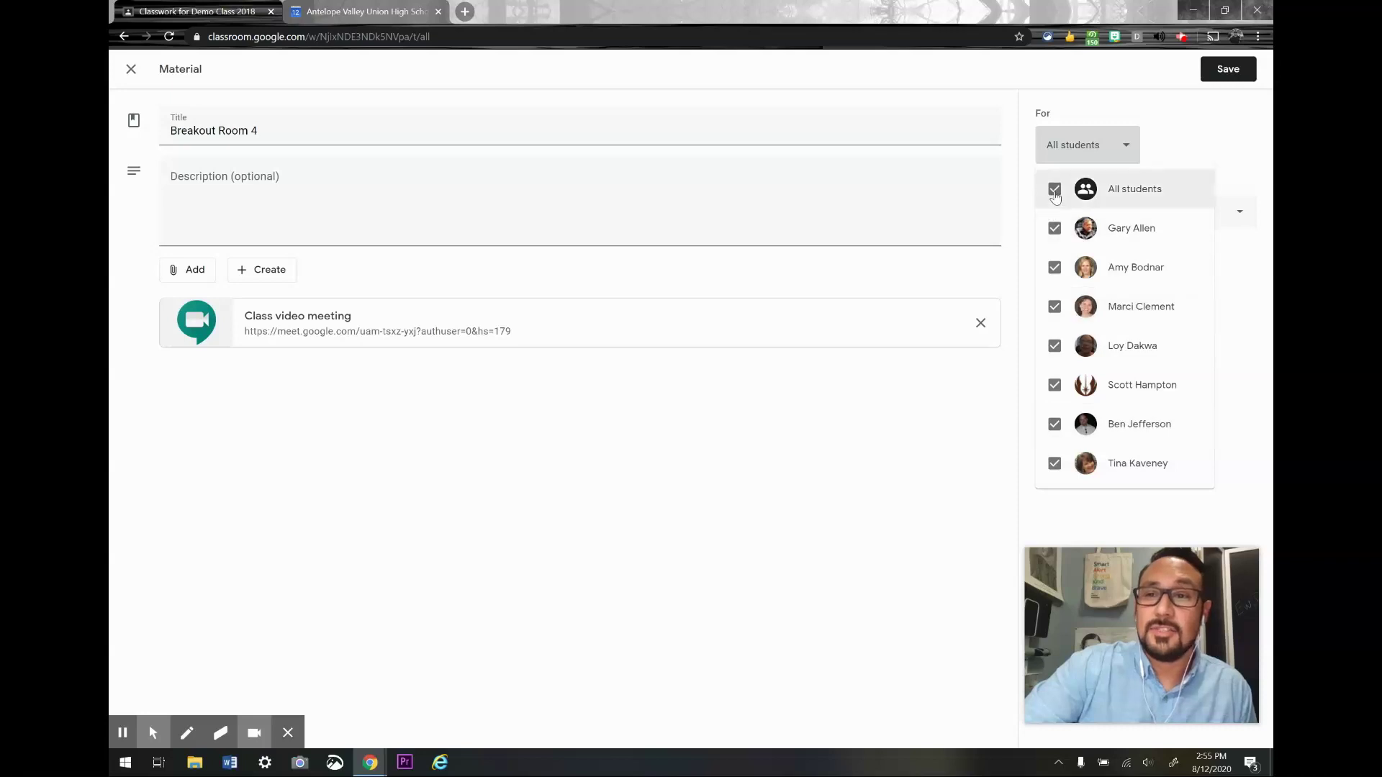
left_click(1055, 190)
left_click(1055, 464)
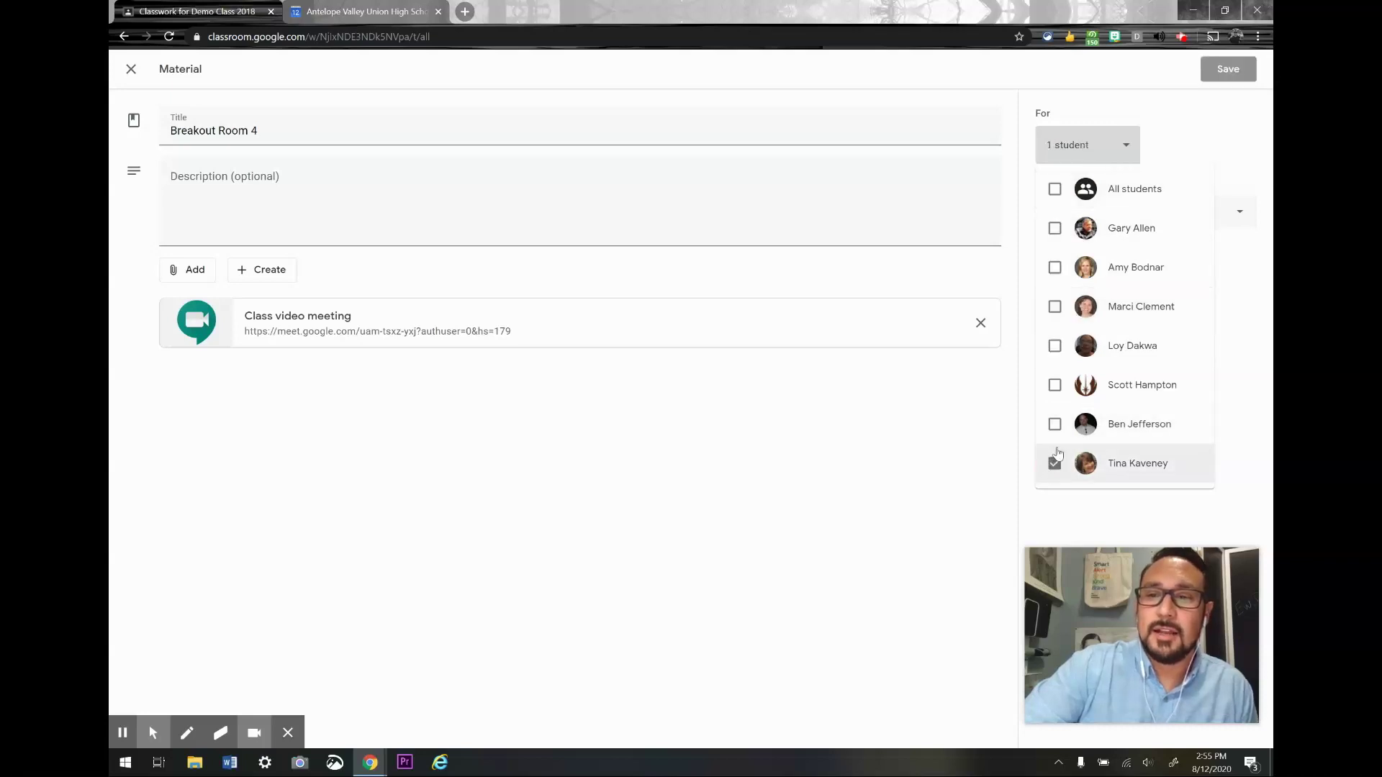
left_click(1056, 426)
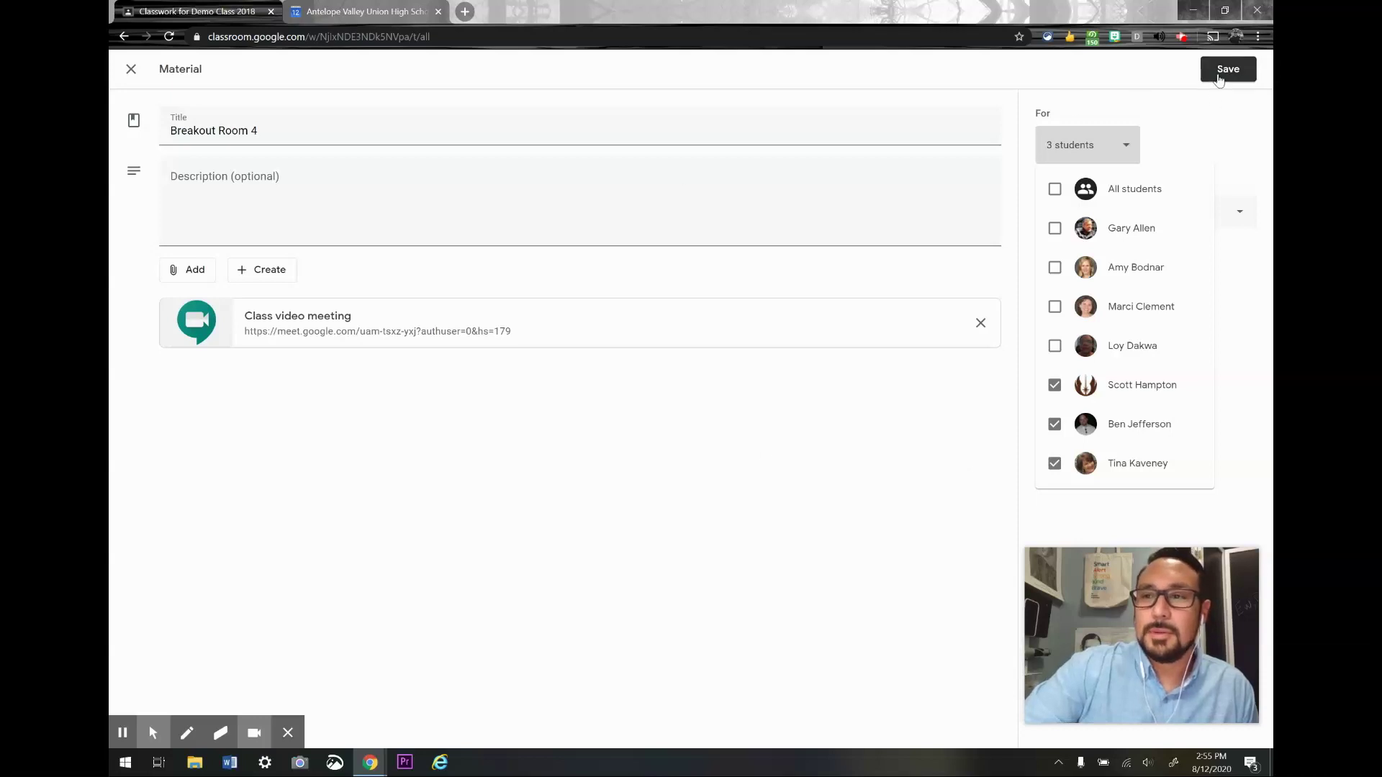
left_click(1219, 90)
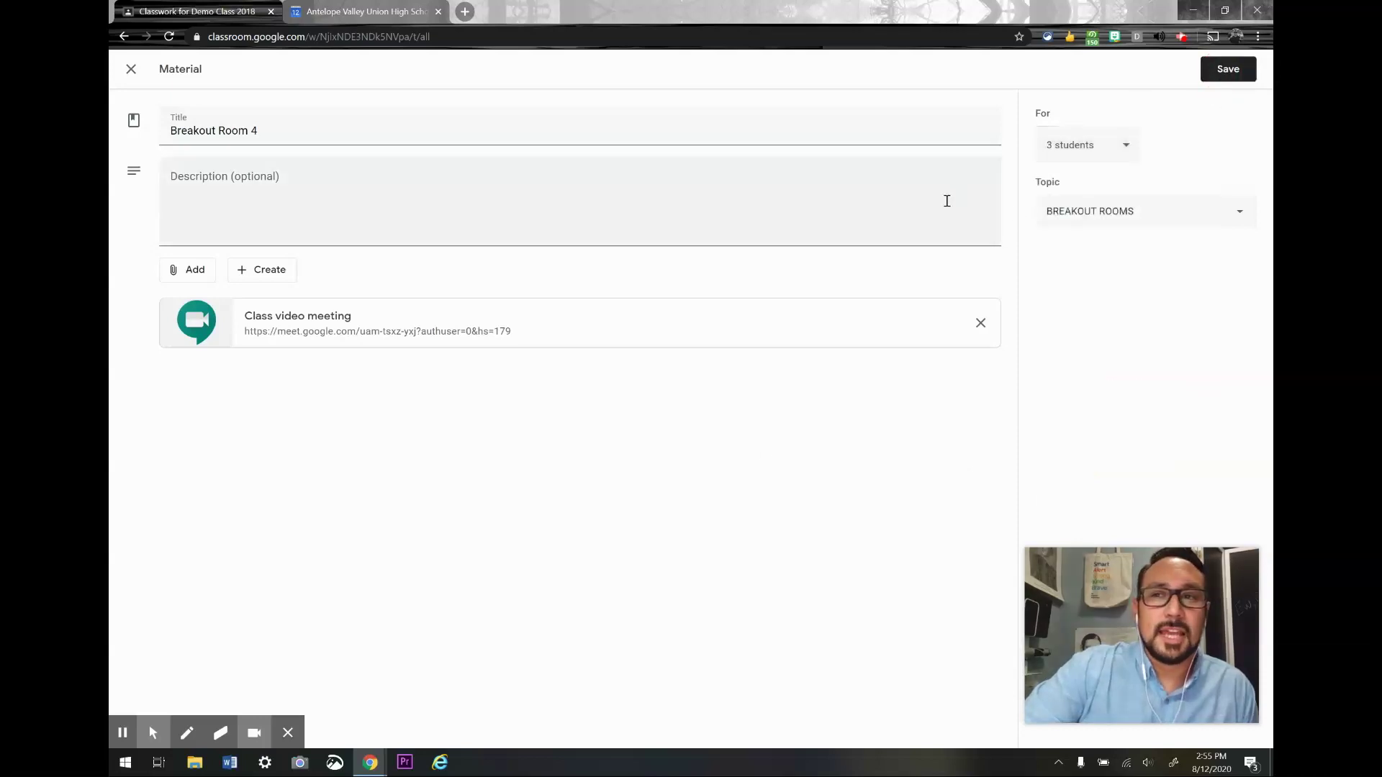
left_click(1221, 68)
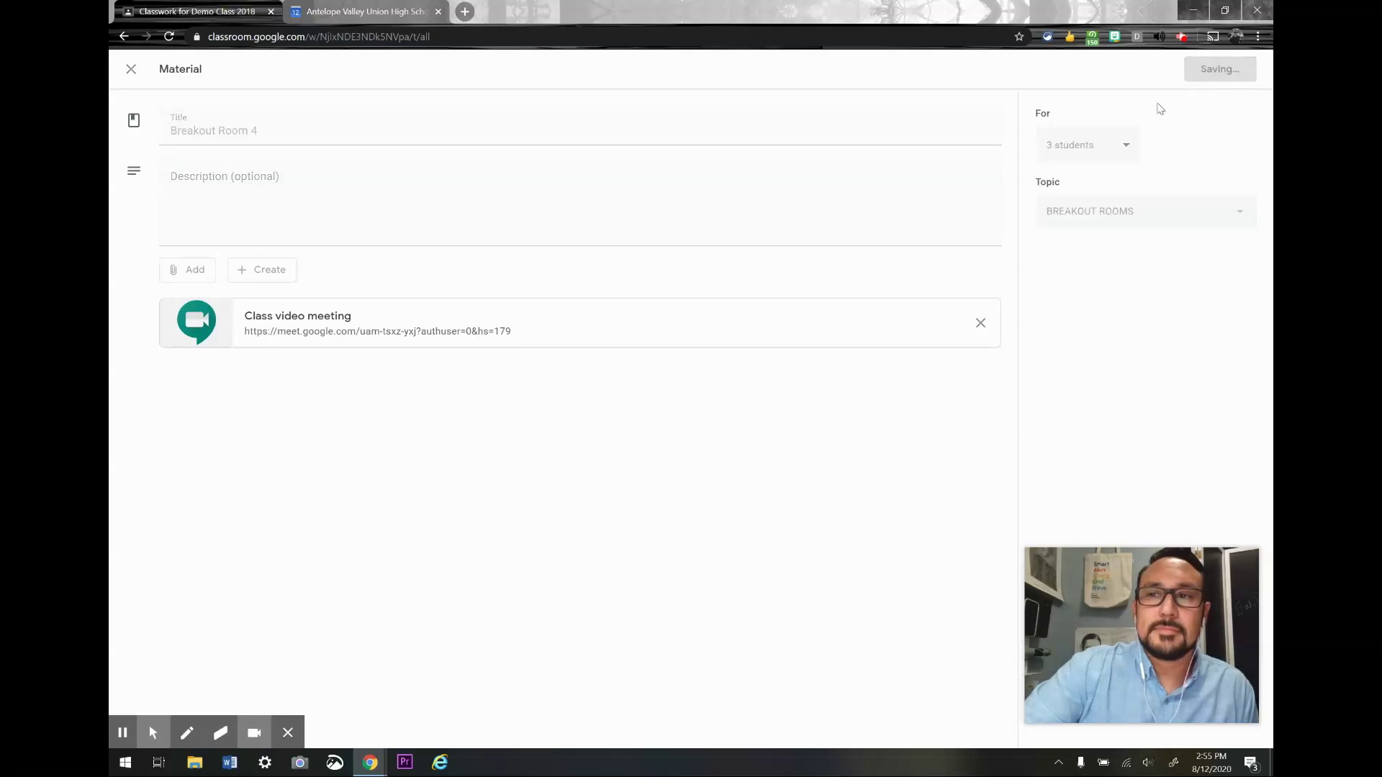